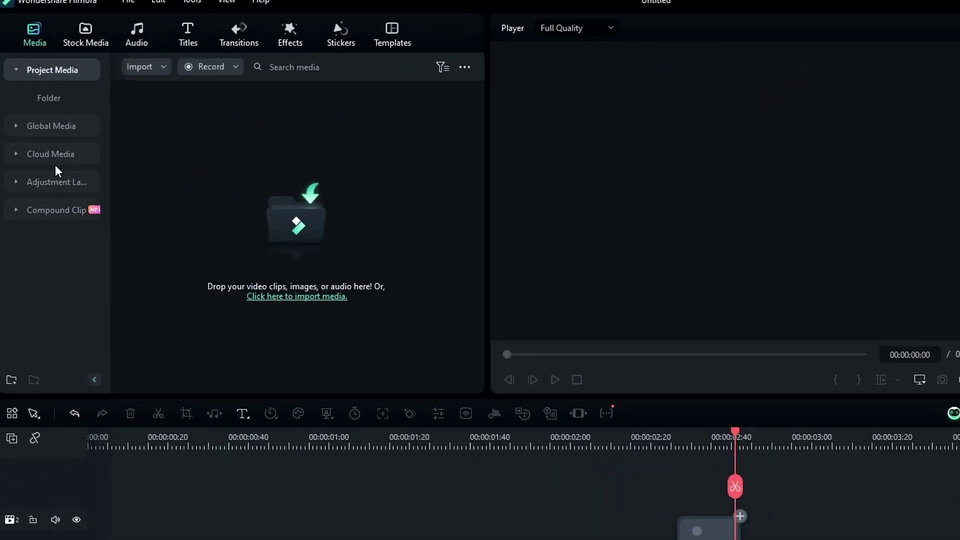
- Place the pink-orange-blue Simple Background Bundle 21 gradient from the stock media library at the start of the timeline
{"action": "left_click", "coordinate": [69, 41]}
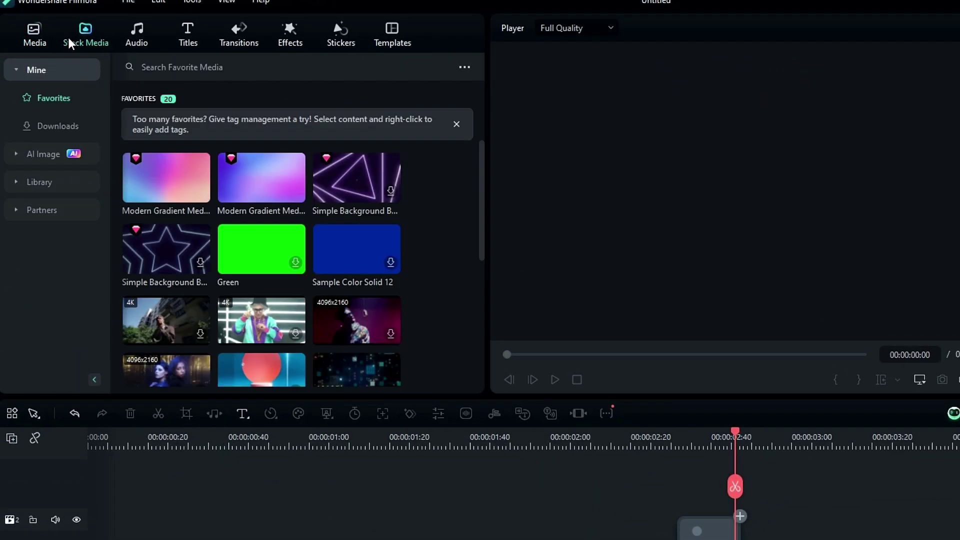
{"action": "left_click", "coordinate": [49, 181]}
{"action": "left_click", "coordinate": [52, 218]}
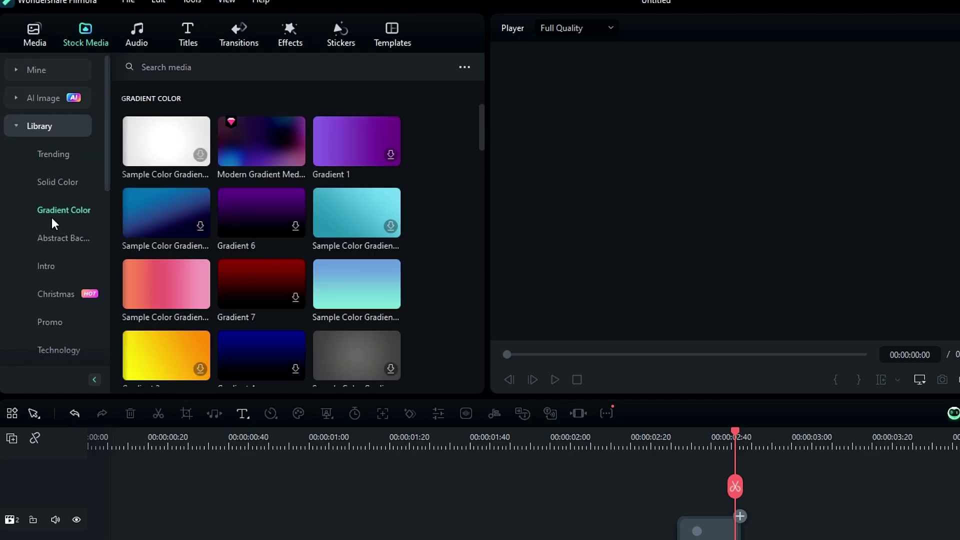
{"action": "scroll", "coordinate": [390, 183], "scroll_direction": "down", "scroll_amount": 5}
{"action": "scroll", "coordinate": [466, 204], "scroll_direction": "down", "scroll_amount": 10}
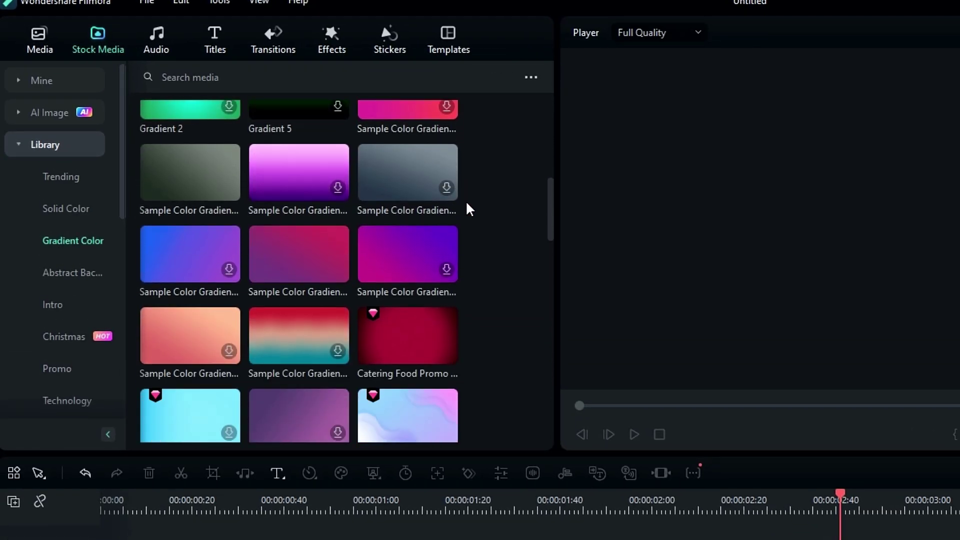
{"action": "scroll", "coordinate": [466, 200], "scroll_direction": "down", "scroll_amount": 5}
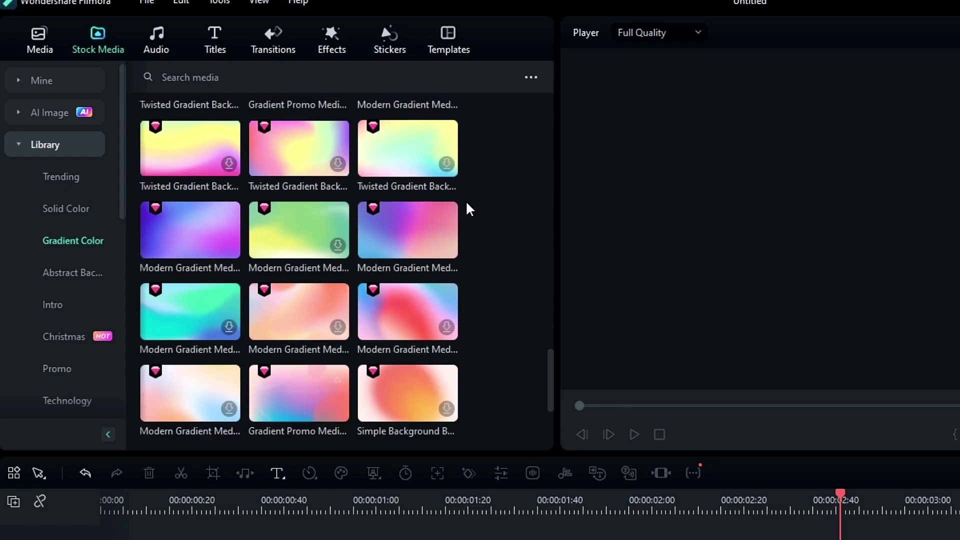
{"action": "scroll", "coordinate": [466, 202], "scroll_direction": "up", "scroll_amount": 8}
{"action": "mouse_move", "coordinate": [158, 214]}
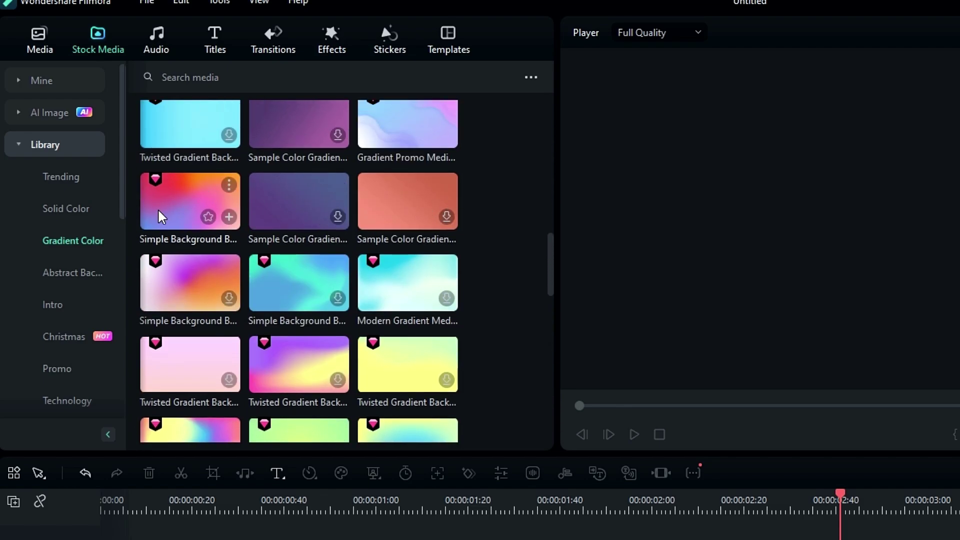
{"action": "left_click_drag", "start_coordinate": [194, 202], "coordinate": [100, 539]}
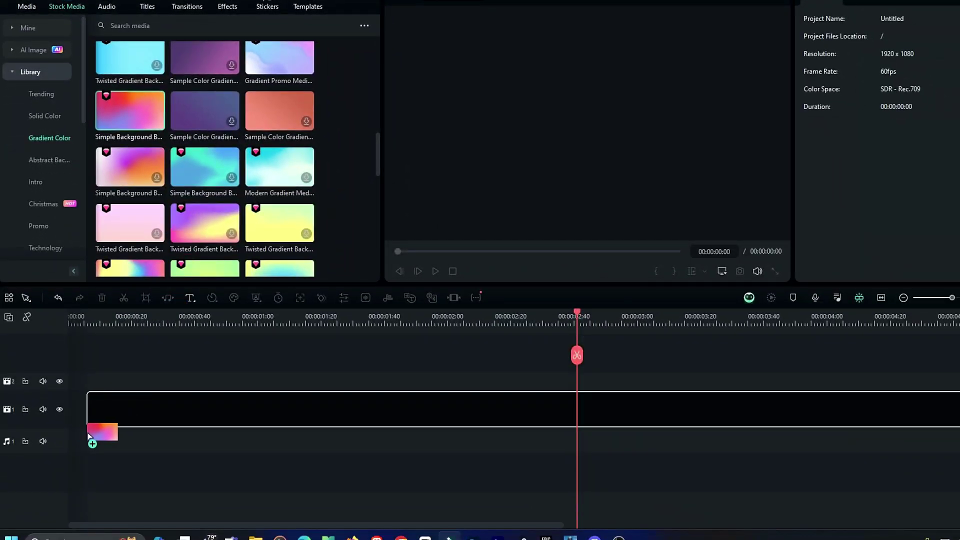
{"action": "left_click_drag", "start_coordinate": [68, 427], "coordinate": [70, 425]}
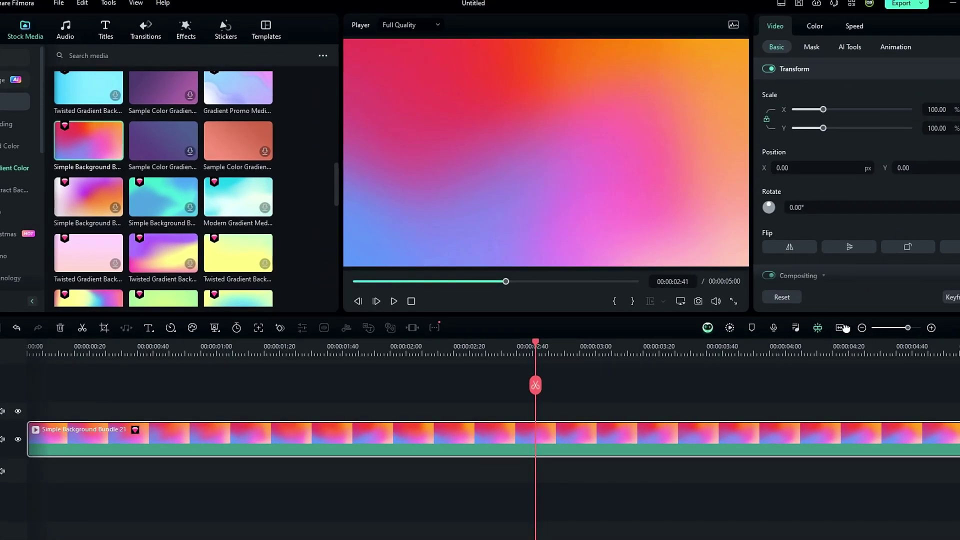
- Add a Default Title on the track above the gradient background and change its text to "Hey!"
{"action": "left_click_drag", "start_coordinate": [535, 345], "coordinate": [311, 353]}
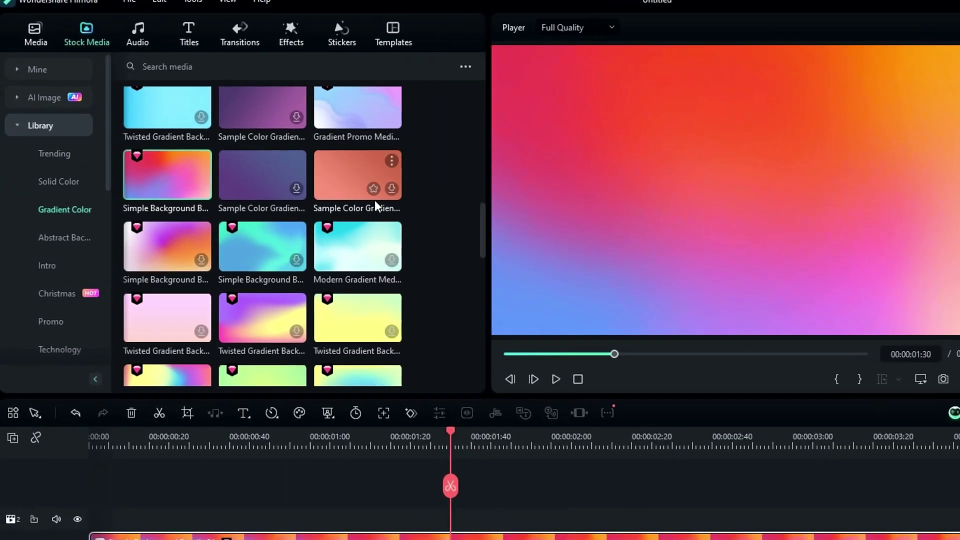
{"action": "left_click", "coordinate": [196, 44]}
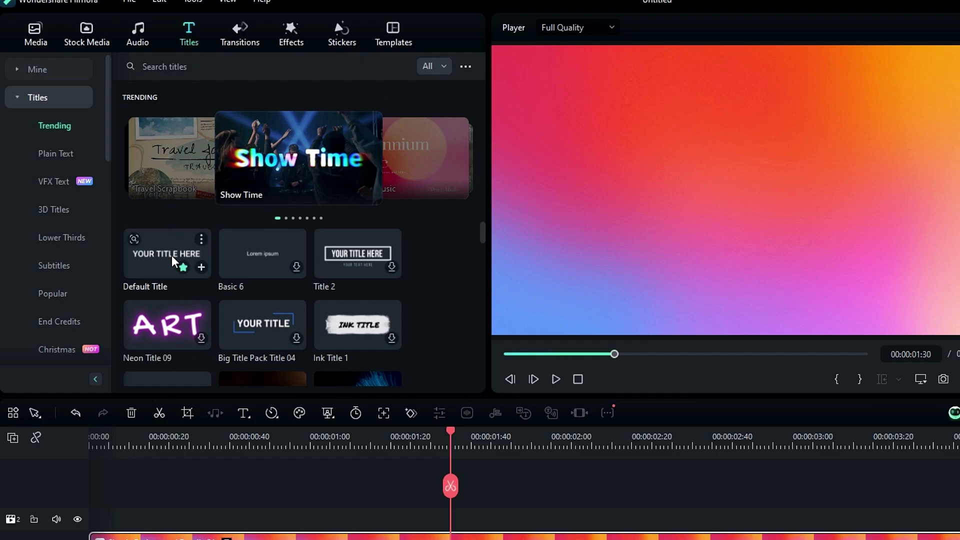
{"action": "left_click_drag", "start_coordinate": [160, 262], "coordinate": [304, 534]}
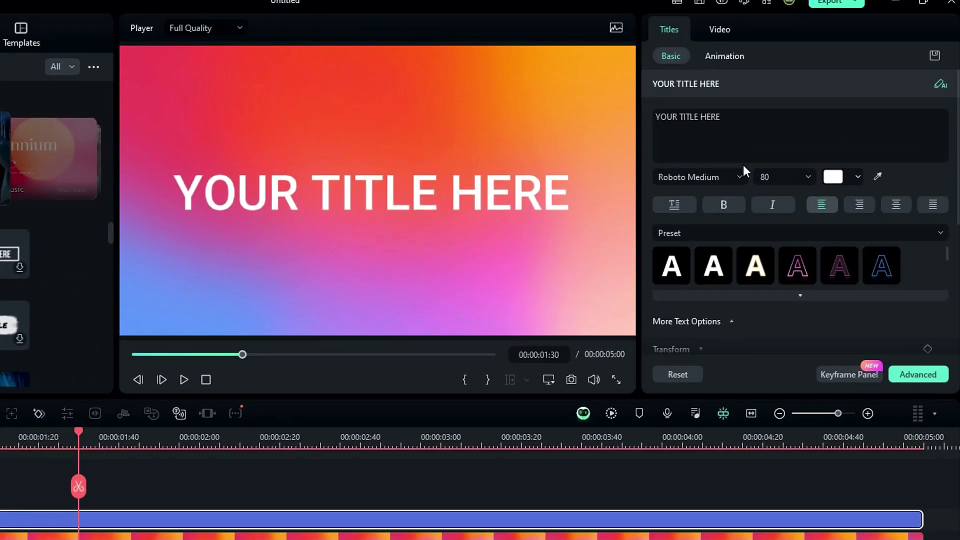
{"action": "left_click", "coordinate": [868, 117]}
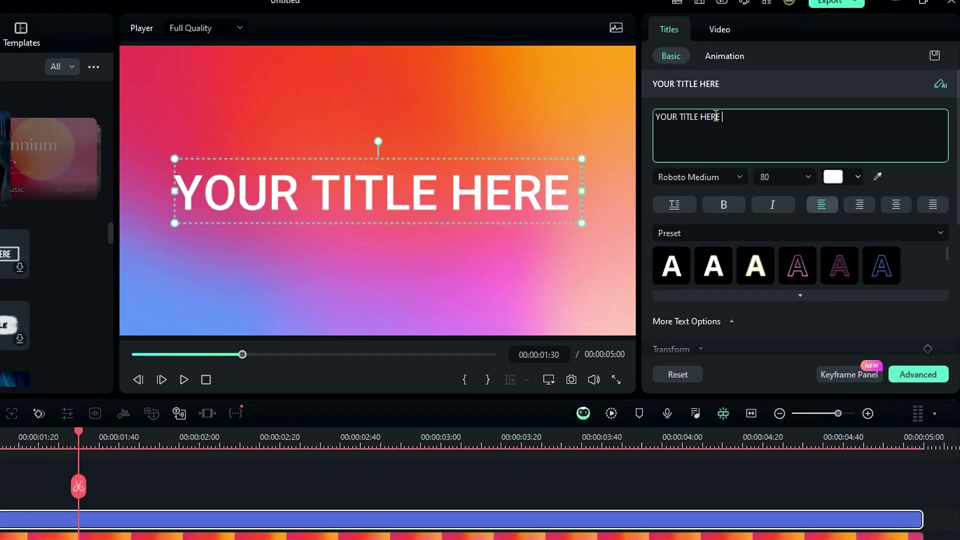
{"action": "key", "text": "ctrl+a"}
{"action": "type", "text": "Hey!"}
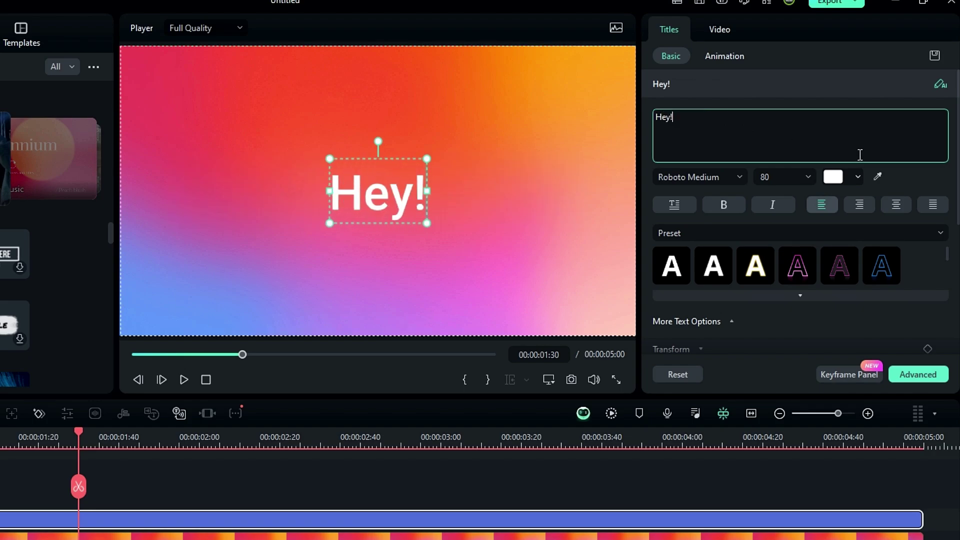
- Set the title's font to Montserrat ExtraBold and its size to 60
{"action": "left_click", "coordinate": [699, 175]}
{"action": "type", "text": "mont"}
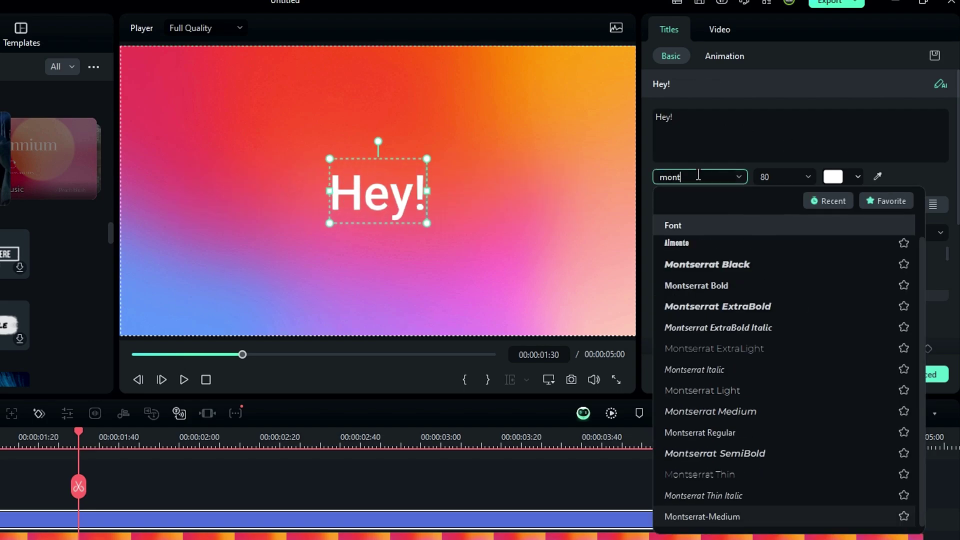
{"action": "left_click", "coordinate": [737, 303]}
{"action": "double_click", "coordinate": [783, 177]}
{"action": "type", "text": "60"}
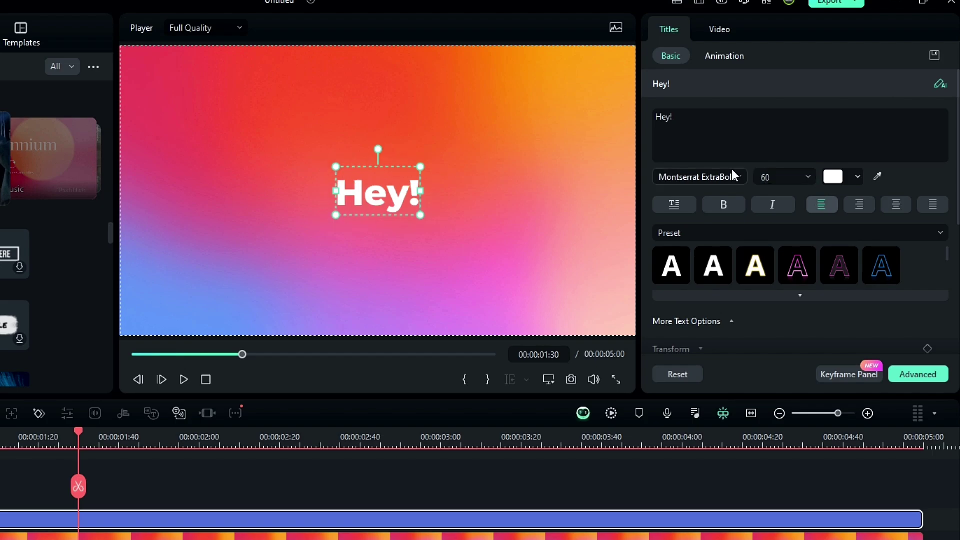
- In the advanced text editor, give the title a Gradient Fill running from near-black to grey
{"action": "left_click", "coordinate": [929, 380]}
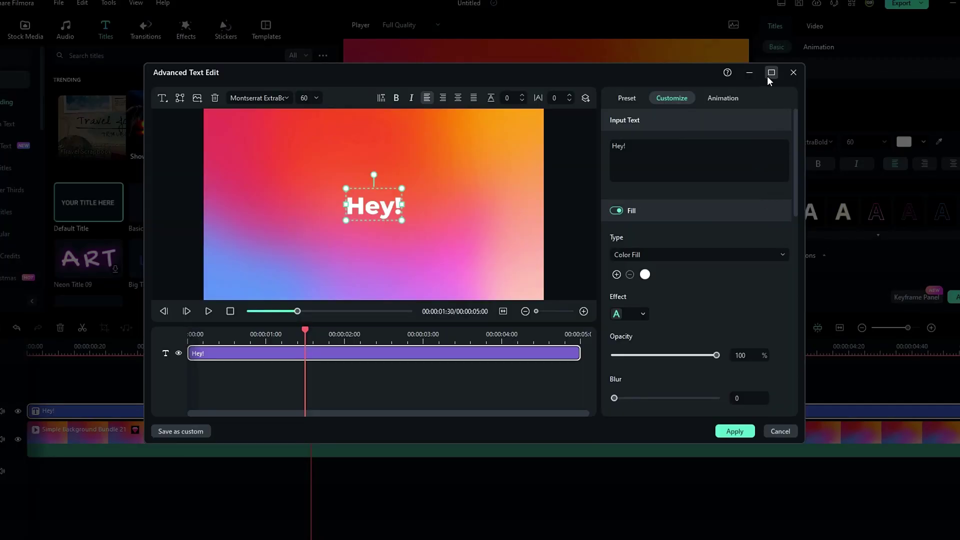
{"action": "left_click", "coordinate": [771, 72]}
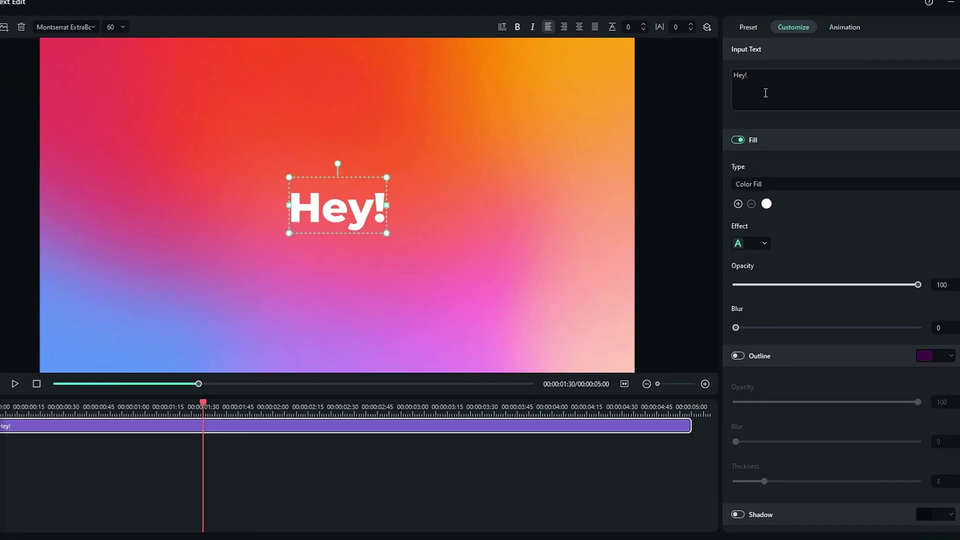
{"action": "left_click", "coordinate": [769, 187]}
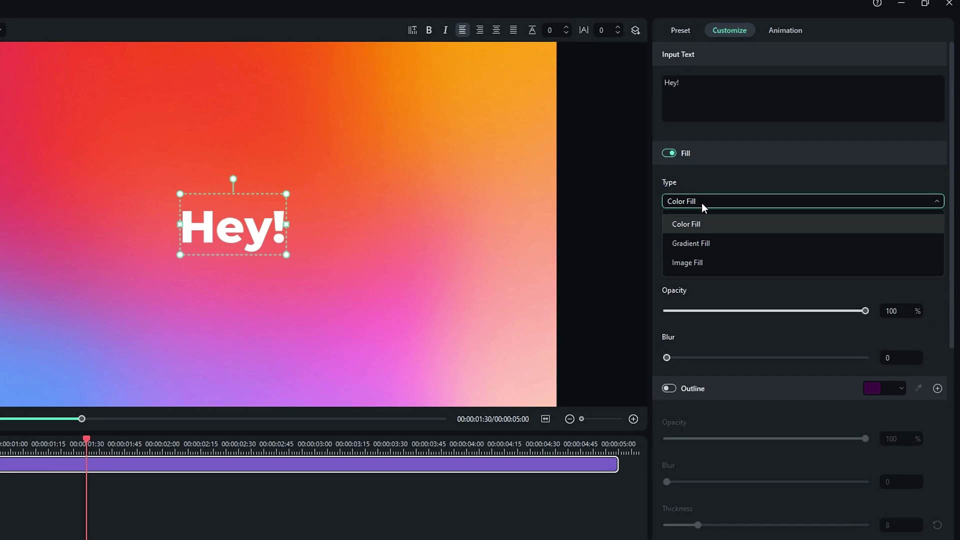
{"action": "left_click", "coordinate": [706, 243]}
{"action": "left_click", "coordinate": [681, 239]}
{"action": "left_click", "coordinate": [683, 313]}
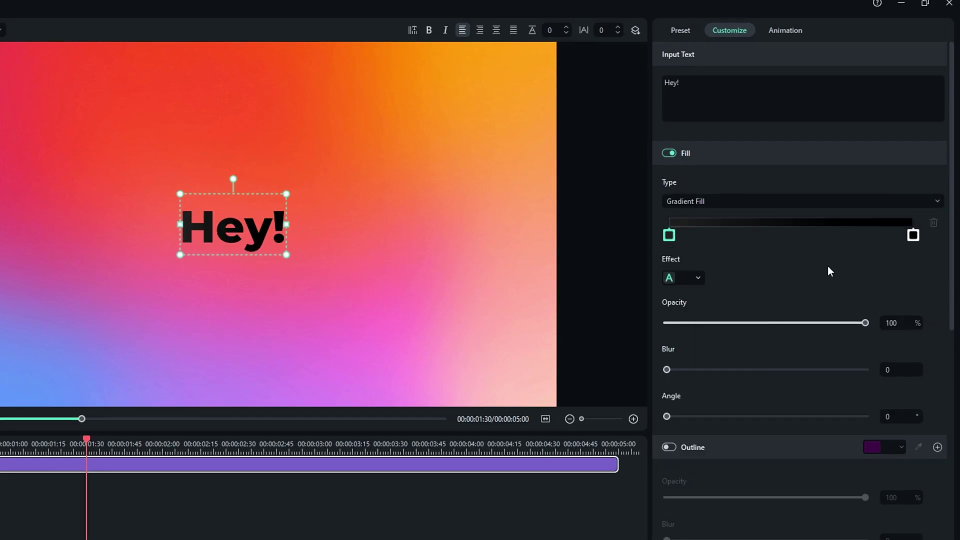
{"action": "left_click", "coordinate": [913, 236]}
{"action": "left_click", "coordinate": [905, 313]}
- Move the gradient's dark stop slightly past the middle, set the fill angle to 30°, and apply the advanced text edits
{"action": "left_click_drag", "start_coordinate": [670, 235], "coordinate": [806, 237]}
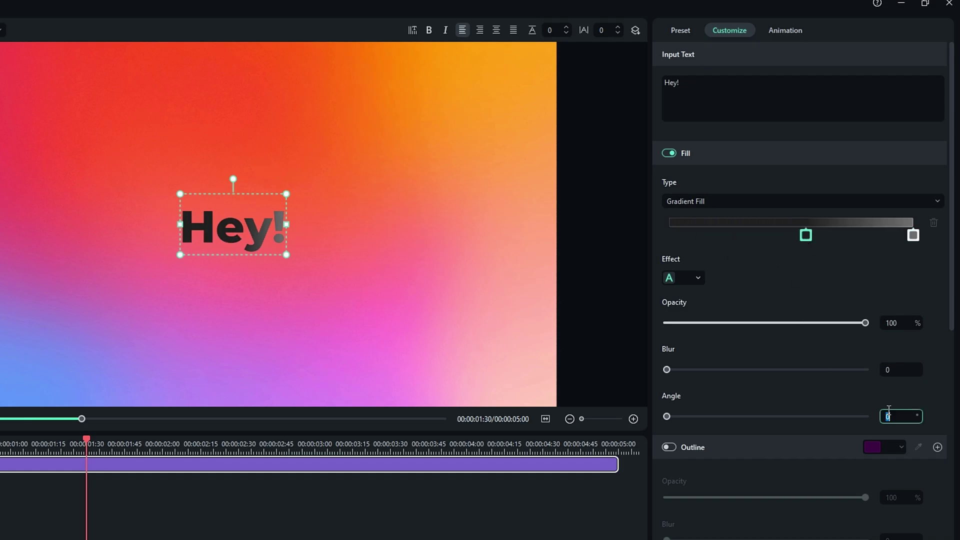
{"action": "left_click", "coordinate": [889, 414]}
{"action": "type", "text": "30"}
{"action": "key", "text": "Return"}
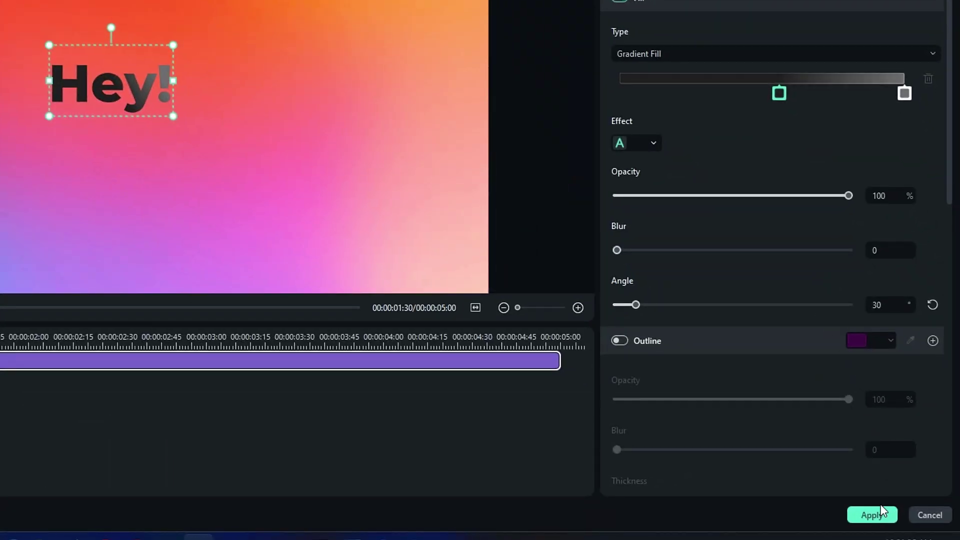
{"action": "left_click", "coordinate": [872, 515]}
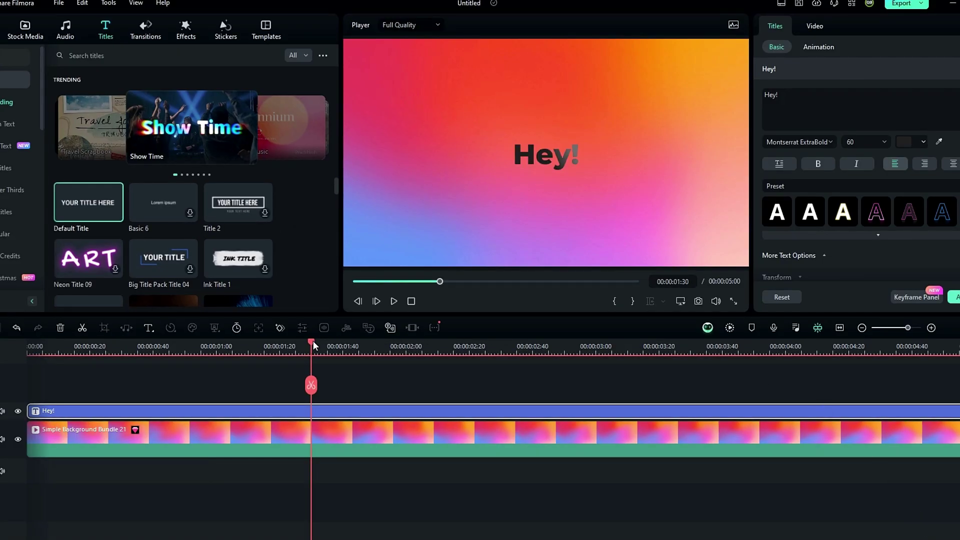
- Add the Shape Mask effect on a new track above the title and set the track height to Normal
{"action": "left_click_drag", "start_coordinate": [313, 340], "coordinate": [301, 362]}
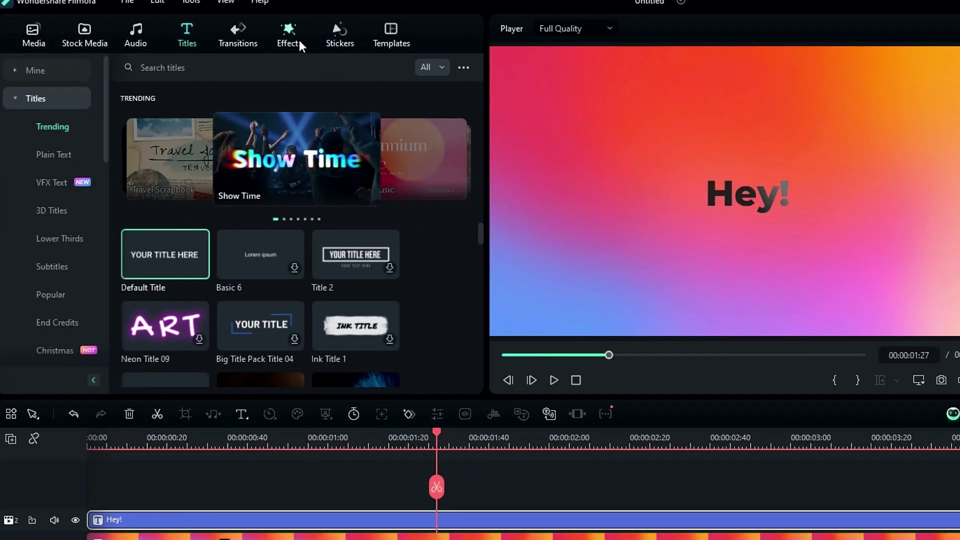
{"action": "left_click", "coordinate": [19, 33]}
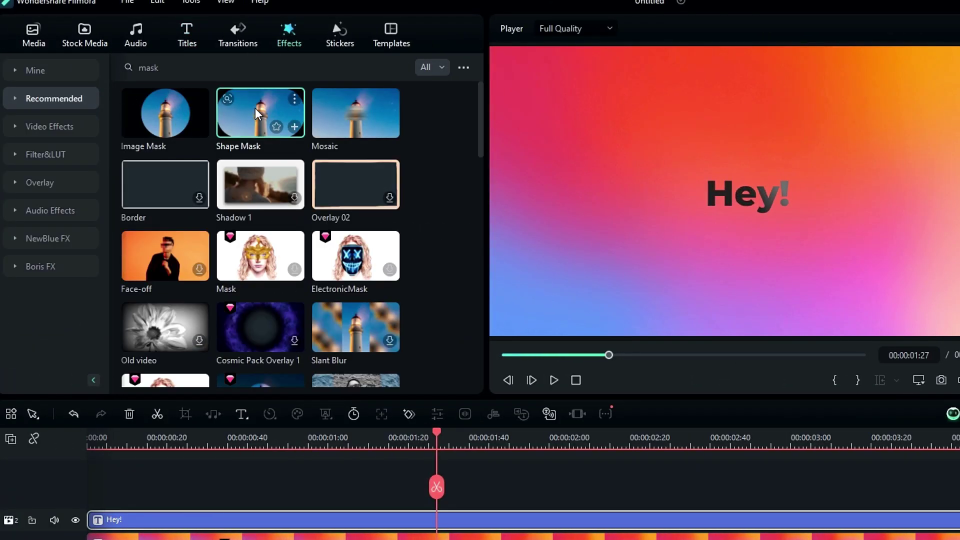
{"action": "left_click_drag", "start_coordinate": [244, 110], "coordinate": [78, 494]}
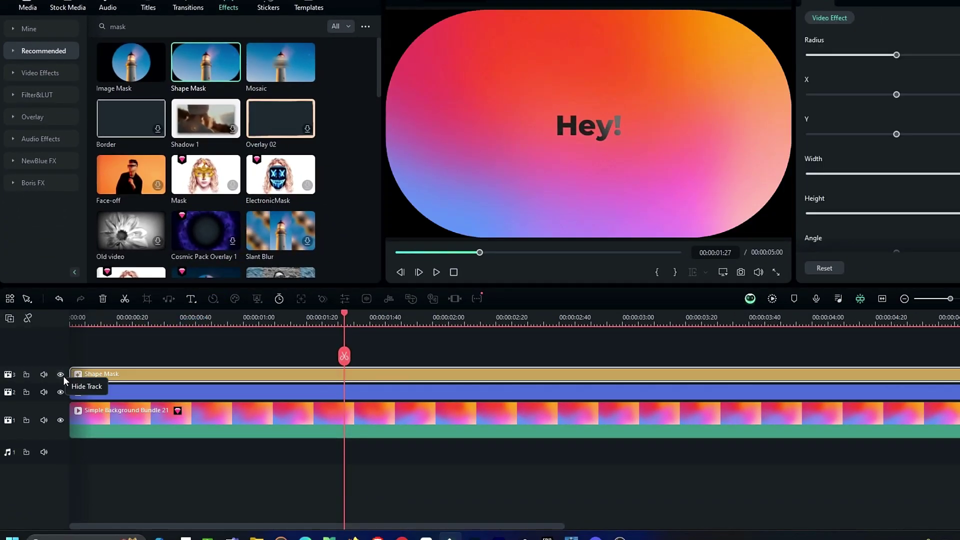
{"action": "right_click", "coordinate": [52, 388]}
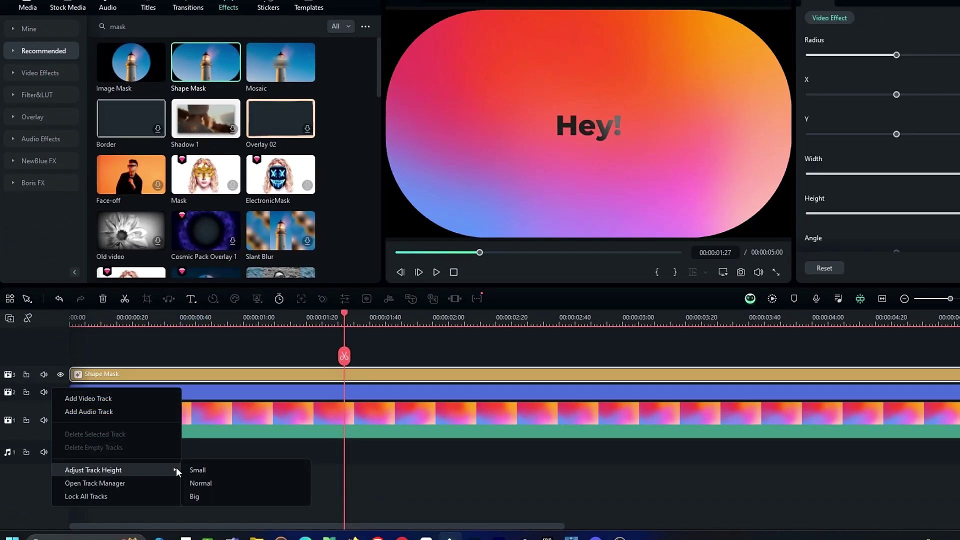
{"action": "left_click", "coordinate": [195, 480]}
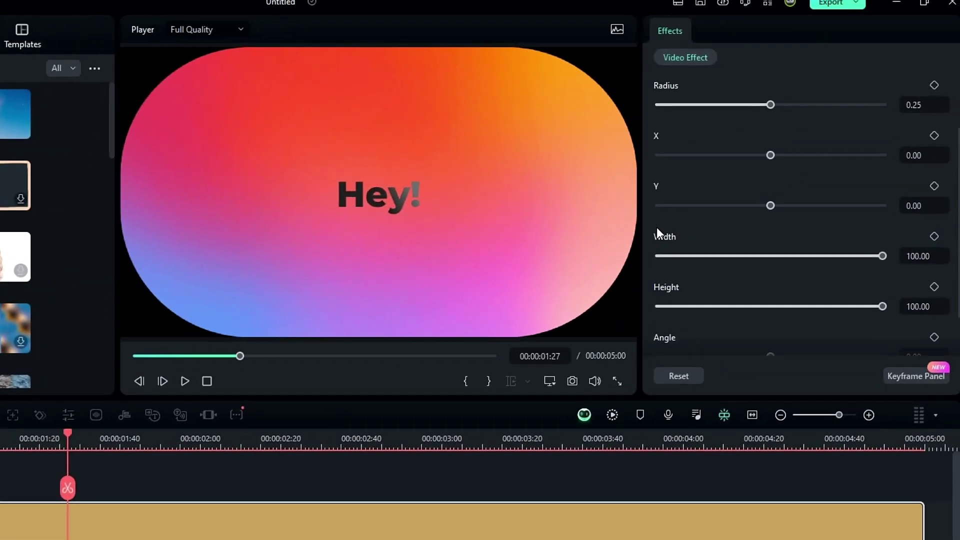
- Shrink the Shape Mask to a pill around the text, with width 24.76 and height 18
{"action": "scroll", "coordinate": [817, 164], "scroll_direction": "down", "scroll_amount": 2}
{"action": "left_click_drag", "start_coordinate": [882, 199], "coordinate": [714, 199]}
{"action": "left_click_drag", "start_coordinate": [883, 249], "coordinate": [701, 249]}
{"action": "left_click", "coordinate": [928, 250]}
{"action": "type", "text": "18"}
{"action": "key", "text": "Return"}
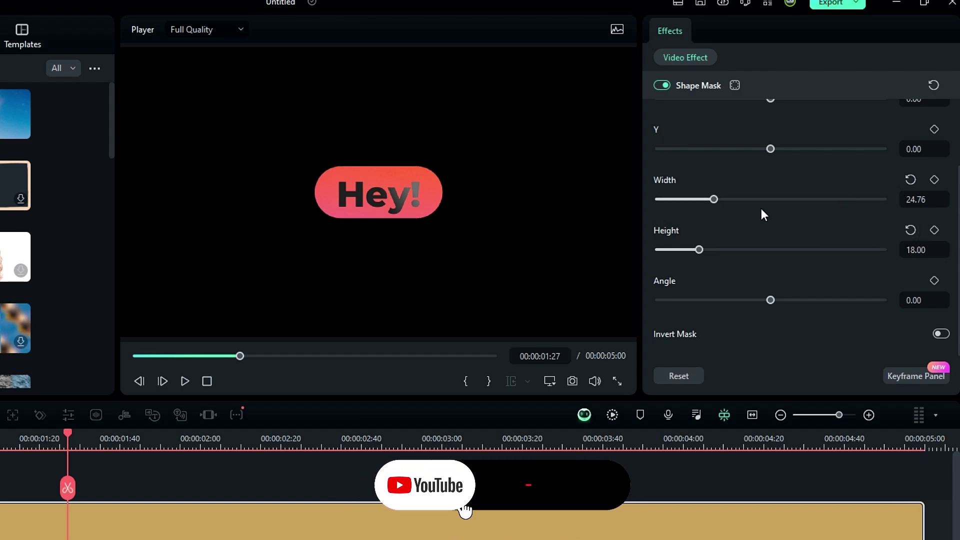
- Try a smaller corner radius on the Shape Mask
{"action": "scroll", "coordinate": [677, 130], "scroll_direction": "up", "scroll_amount": 2}
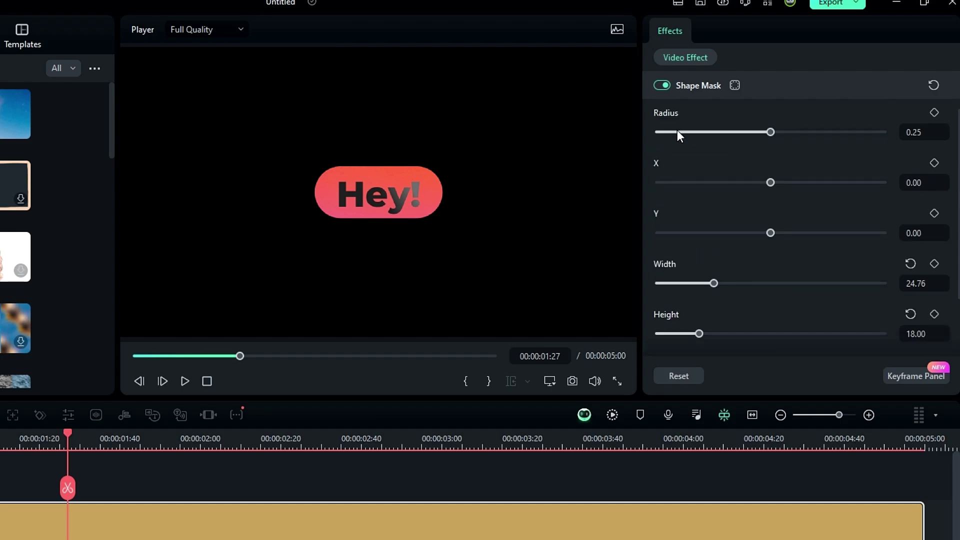
{"action": "scroll", "coordinate": [688, 152], "scroll_direction": "up", "scroll_amount": 1}
{"action": "left_click_drag", "start_coordinate": [770, 188], "coordinate": [681, 189]}
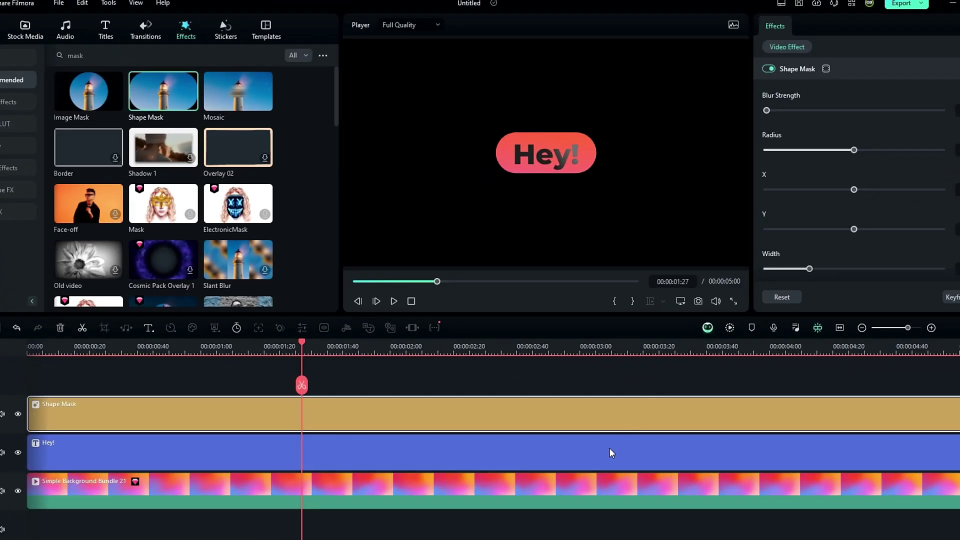
- Set the "Hey!" title's vertical position to 9.00 to centre the text in the pill
{"action": "left_click", "coordinate": [609, 448]}
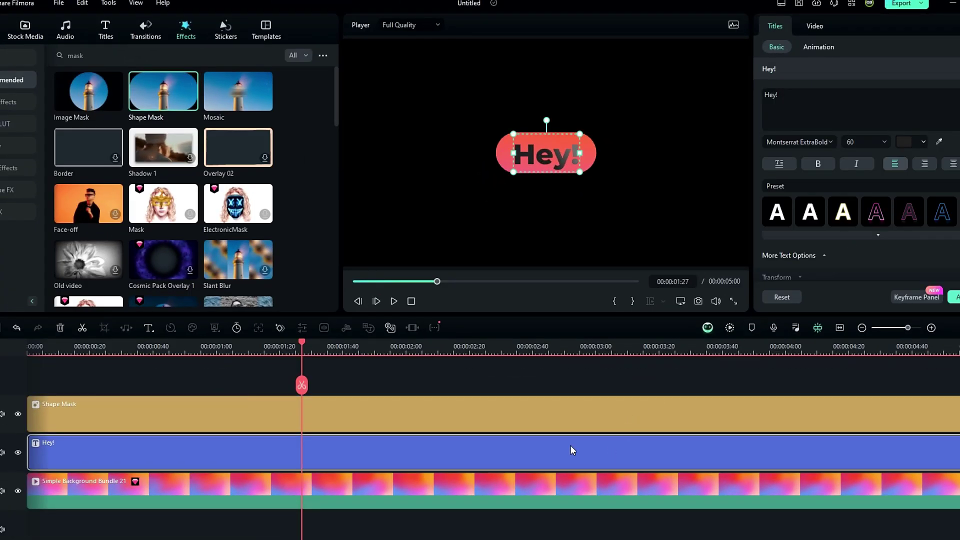
{"action": "scroll", "coordinate": [901, 206], "scroll_direction": "down", "scroll_amount": 1}
{"action": "scroll", "coordinate": [825, 295], "scroll_direction": "down", "scroll_amount": 5}
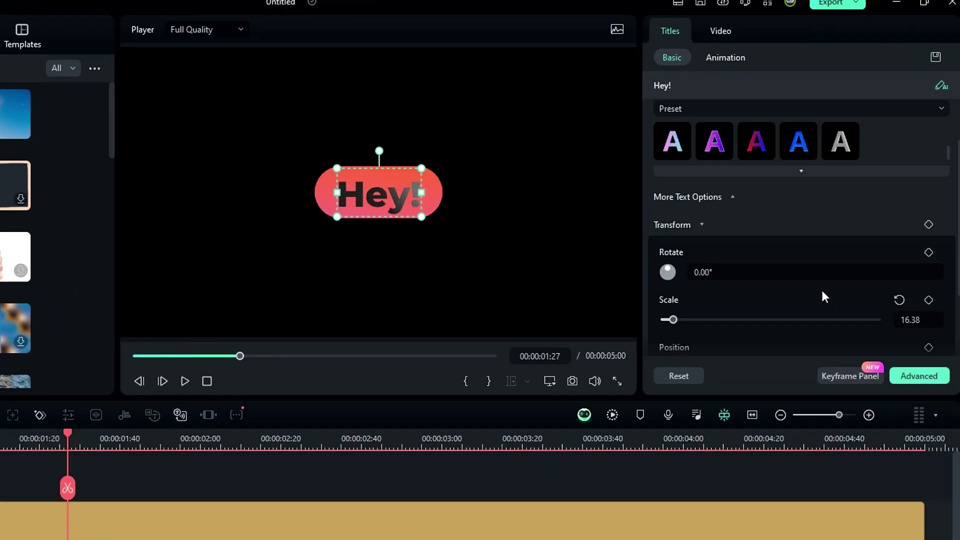
{"action": "left_click_drag", "start_coordinate": [831, 258], "coordinate": [834, 257]}
{"action": "double_click", "coordinate": [836, 257]}
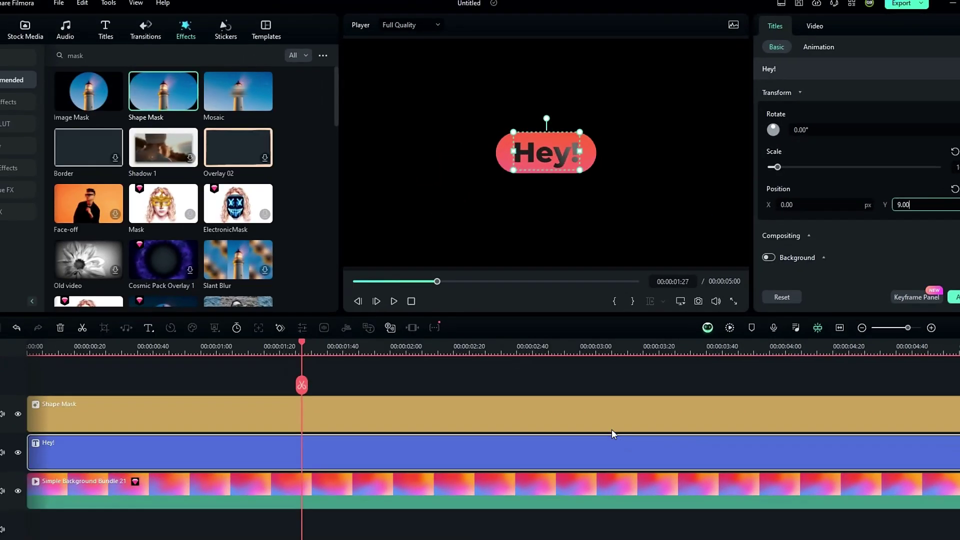
- Scale the gradient background clip uniformly to 27% so more of its colors fit inside the pill
{"action": "left_click", "coordinate": [442, 479]}
{"action": "left_click", "coordinate": [476, 499]}
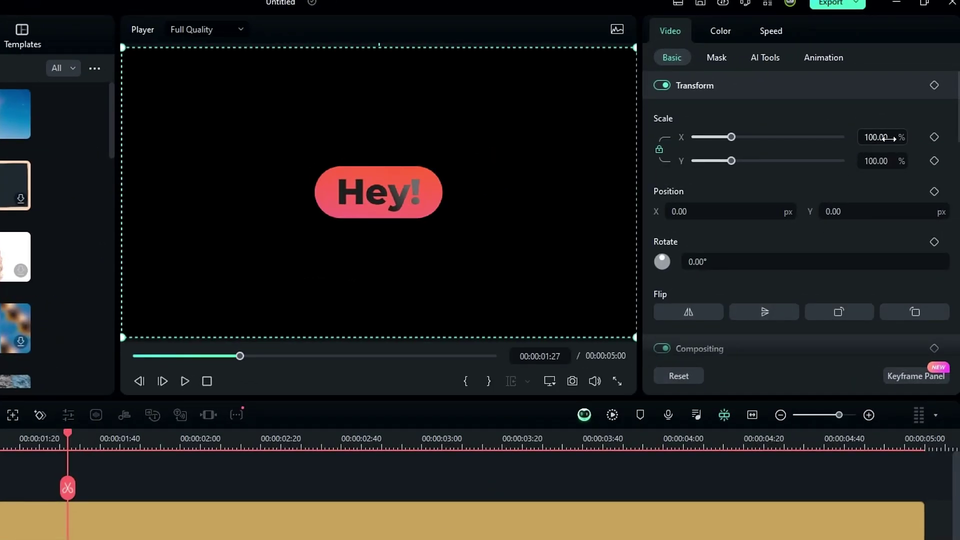
{"action": "left_click_drag", "start_coordinate": [889, 138], "coordinate": [848, 138]}
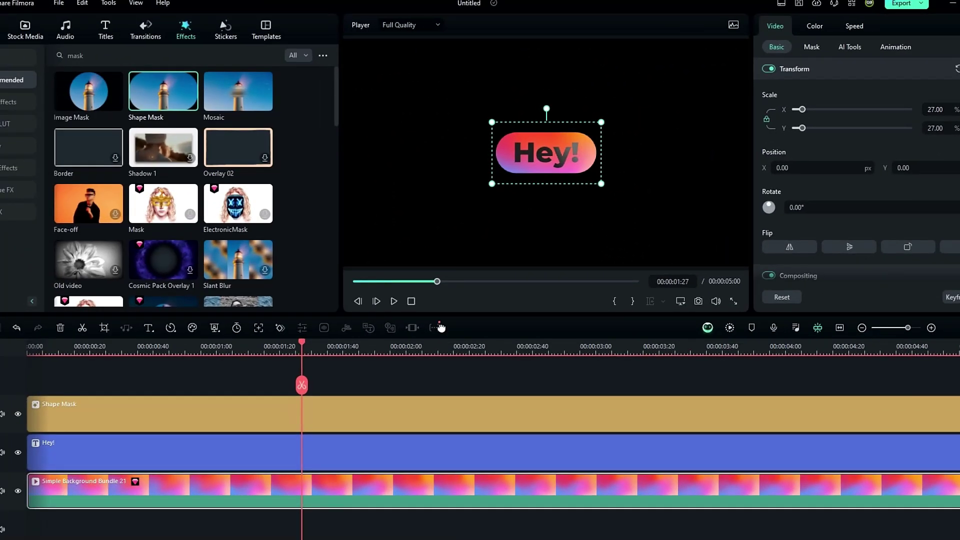
- Apply the "Jump fro..." intro animation to the "Hey!" title with a duration of 1.00 s
{"action": "left_click_drag", "start_coordinate": [307, 344], "coordinate": [427, 395]}
{"action": "left_click", "coordinate": [435, 451]}
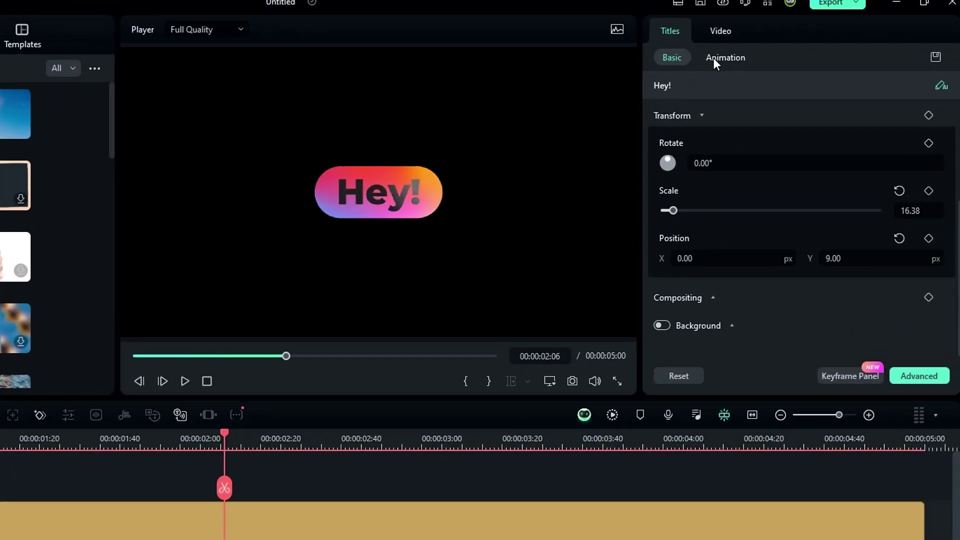
{"action": "left_click", "coordinate": [713, 58]}
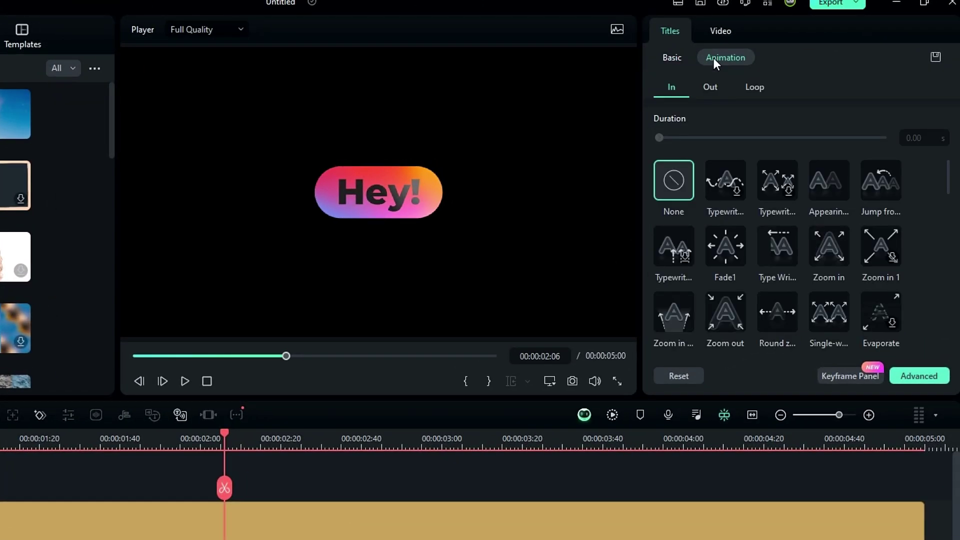
{"action": "left_click", "coordinate": [880, 182]}
{"action": "double_click", "coordinate": [922, 137]}
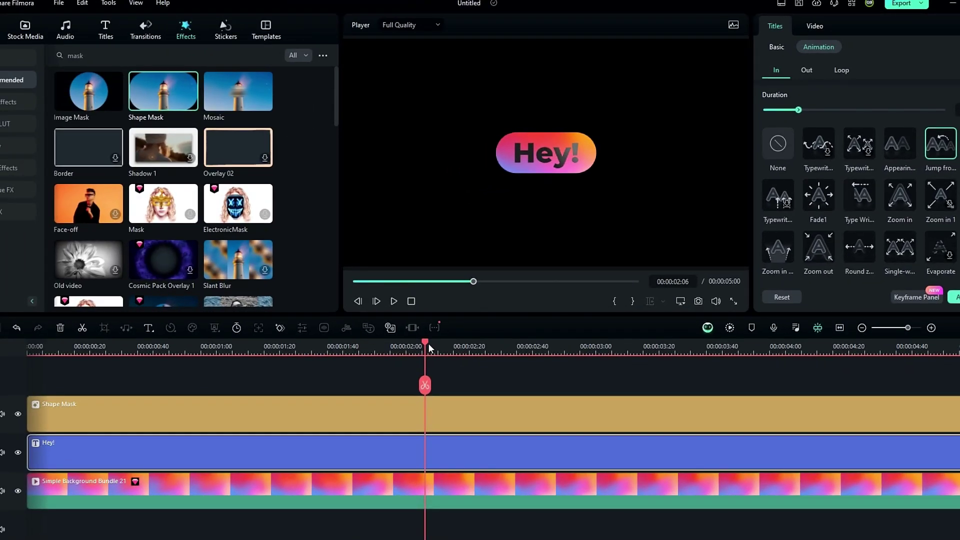
- Combine the gradient background, "Hey!" title and Shape Mask clips into a compound clip named "text box 1"
{"action": "left_click_drag", "start_coordinate": [428, 349], "coordinate": [555, 352]}
{"action": "left_click_drag", "start_coordinate": [335, 373], "coordinate": [397, 491]}
{"action": "right_click", "coordinate": [395, 488]}
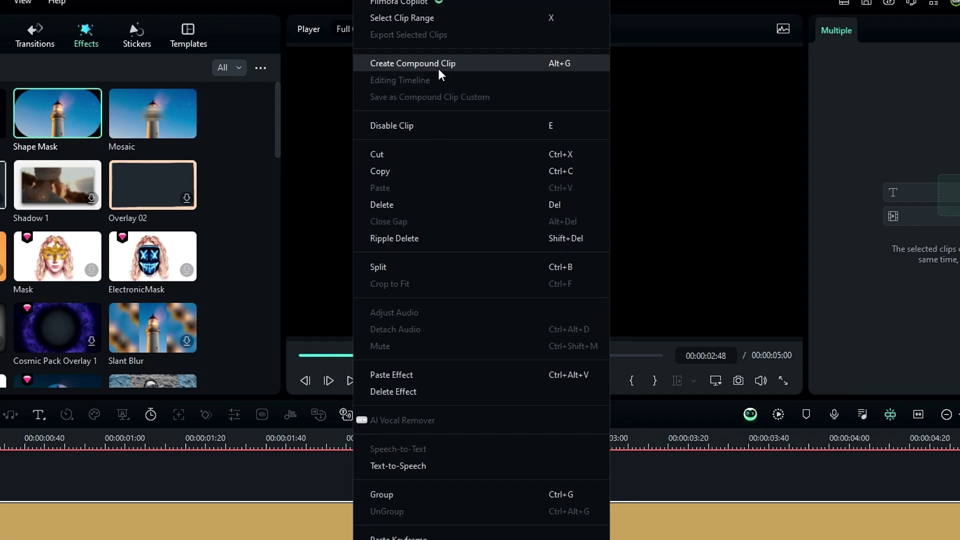
{"action": "left_click", "coordinate": [437, 65]}
{"action": "type", "text": "text box 1"}
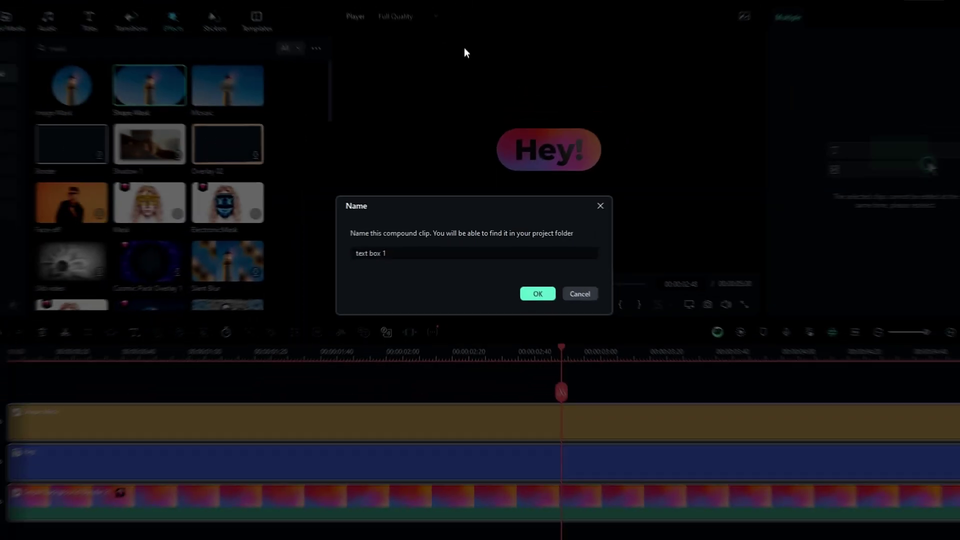
{"action": "key", "text": "Return"}
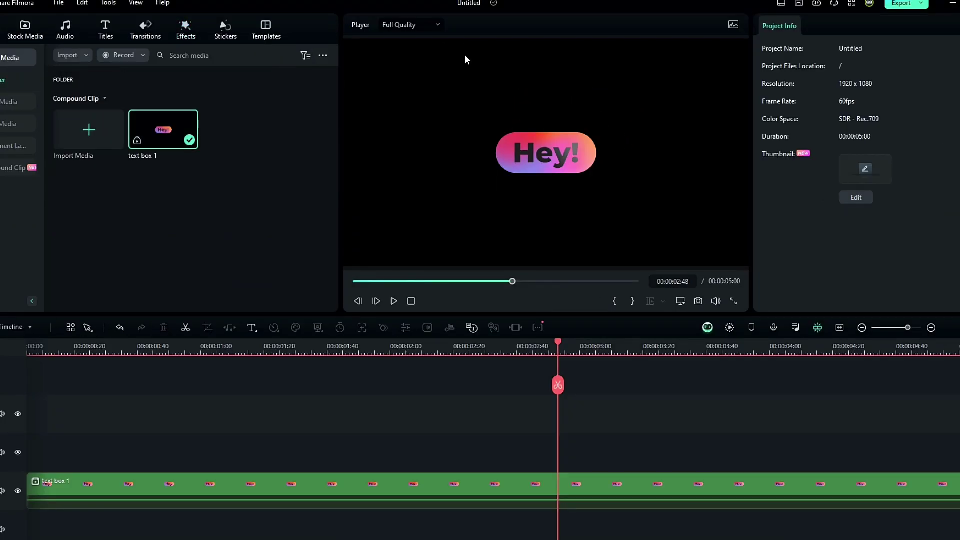
- Move the text box 1 clip up one track and place the downloaded White stock image beneath it from the timeline start
{"action": "left_click_drag", "start_coordinate": [359, 348], "coordinate": [321, 347]}
{"action": "left_click_drag", "start_coordinate": [233, 478], "coordinate": [209, 450]}
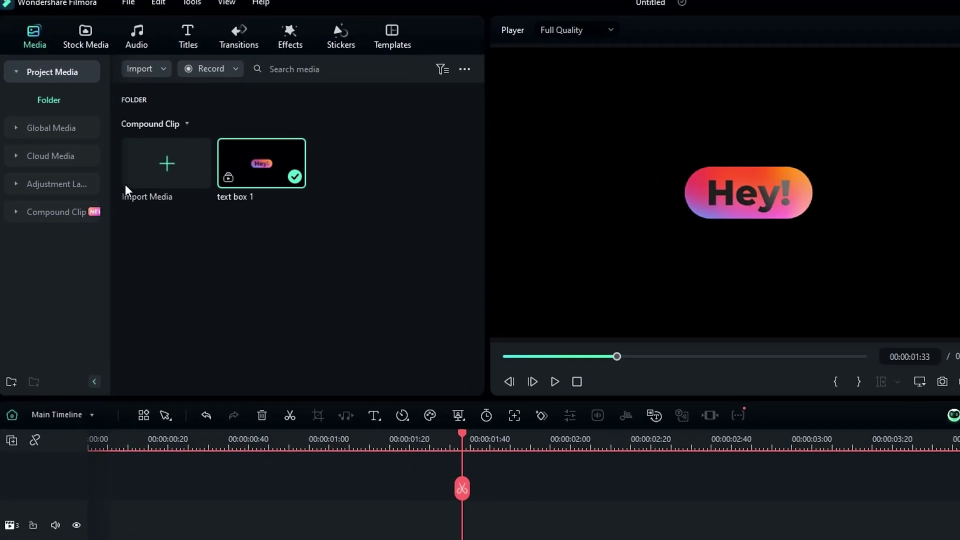
{"action": "left_click", "coordinate": [81, 34]}
{"action": "left_click", "coordinate": [32, 71]}
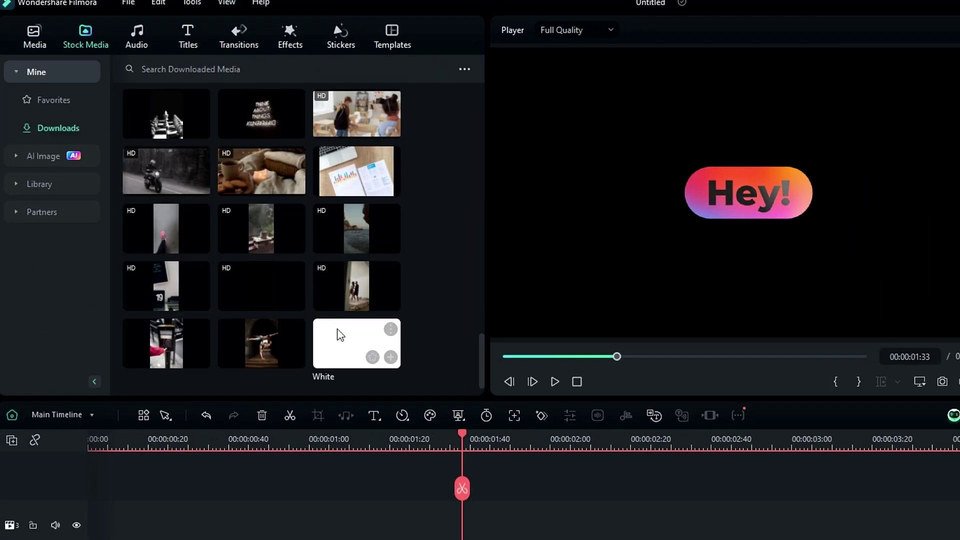
{"action": "left_click_drag", "start_coordinate": [339, 332], "coordinate": [299, 499]}
{"action": "left_click_drag", "start_coordinate": [235, 364], "coordinate": [52, 450]}
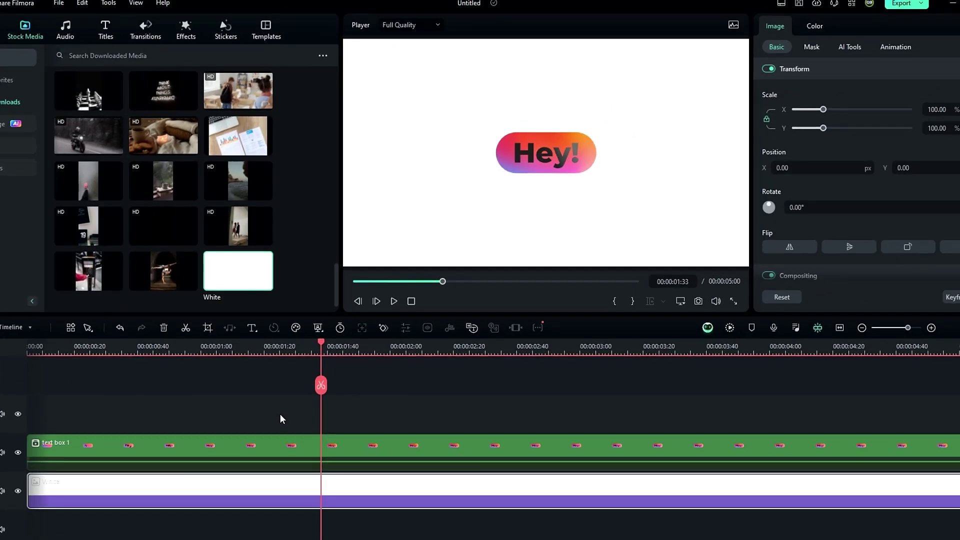
- Reposition the text box 1 clip to X -319.00 and Y 181.00 so the bubble sits in the canvas's upper left
{"action": "left_click", "coordinate": [284, 445]}
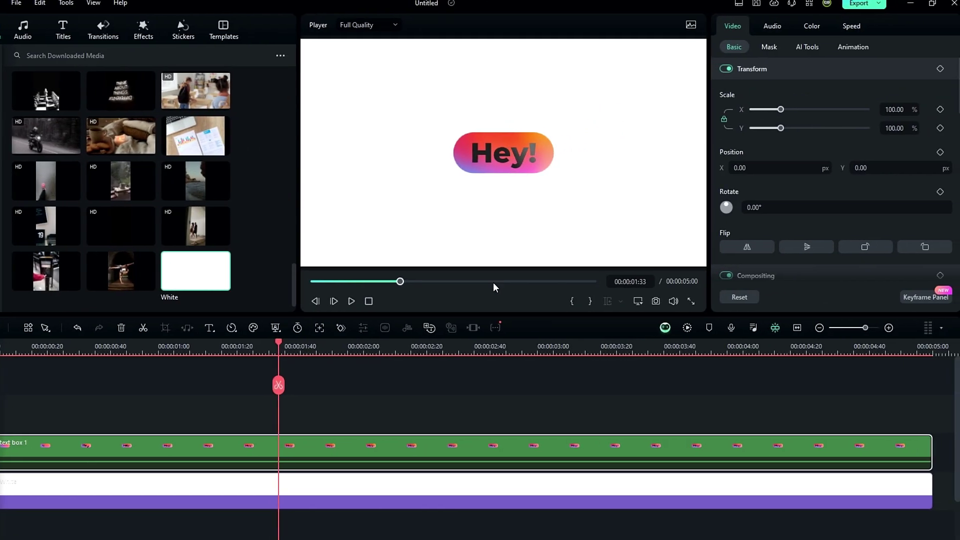
{"action": "left_click_drag", "start_coordinate": [785, 168], "coordinate": [625, 168]}
{"action": "left_click_drag", "start_coordinate": [865, 168], "coordinate": [956, 168]}
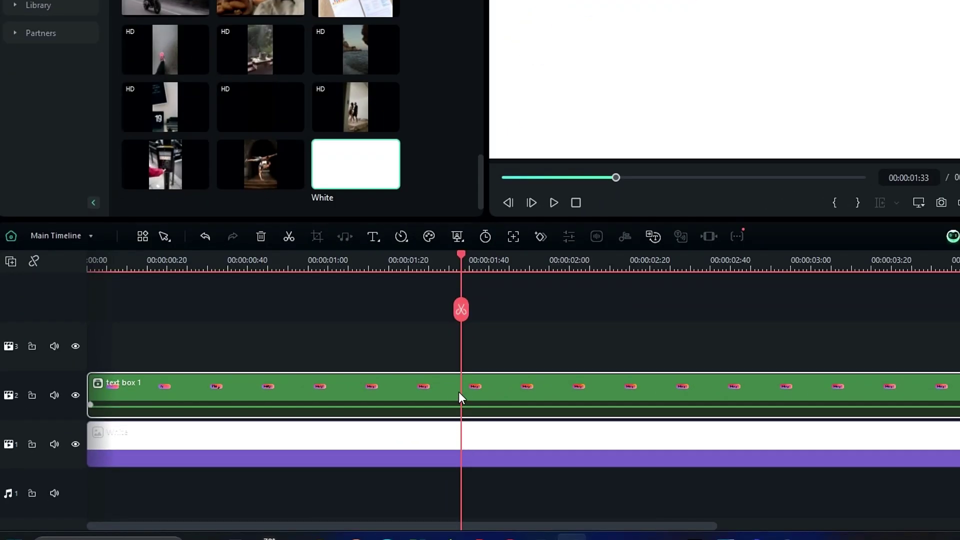
- Copy all three layers from inside text box 1 and paste them at the start of track 3 in the Main Timeline
{"action": "double_click", "coordinate": [504, 389]}
{"action": "left_click_drag", "start_coordinate": [312, 338], "coordinate": [132, 411]}
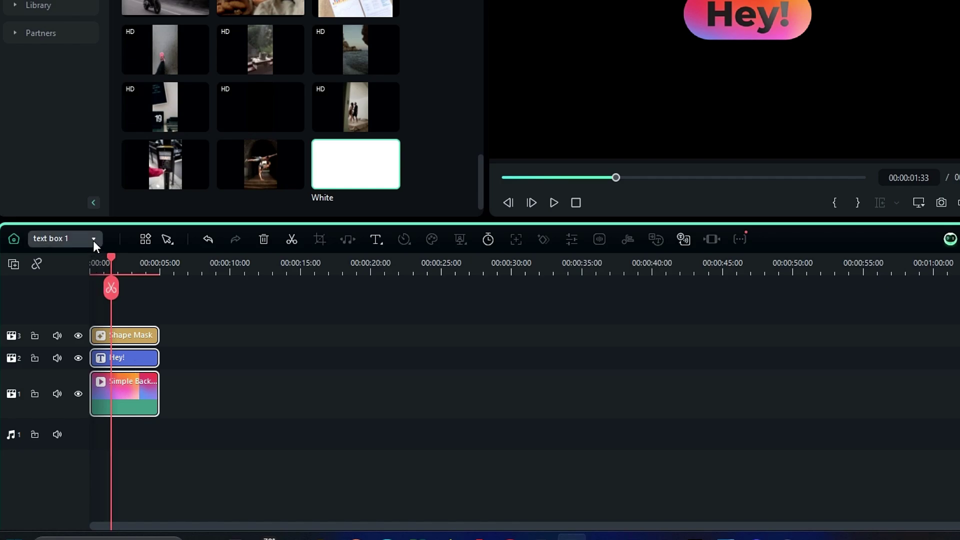
{"action": "left_click", "coordinate": [93, 240]}
{"action": "left_click", "coordinate": [97, 261]}
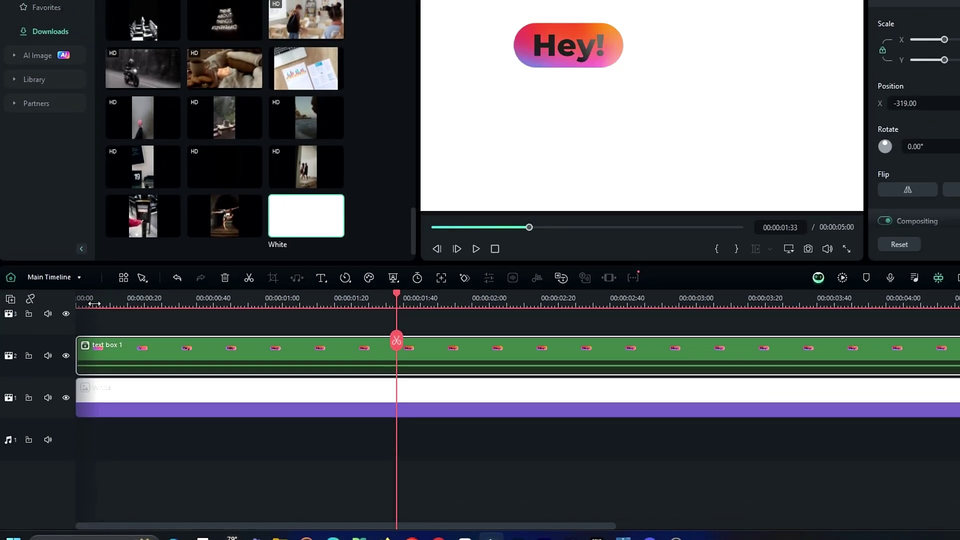
{"action": "left_click", "coordinate": [77, 303]}
{"action": "scroll", "coordinate": [62, 382], "scroll_direction": "up", "scroll_amount": 2}
{"action": "left_click", "coordinate": [57, 381]}
{"action": "key", "text": "ctrl+v"}
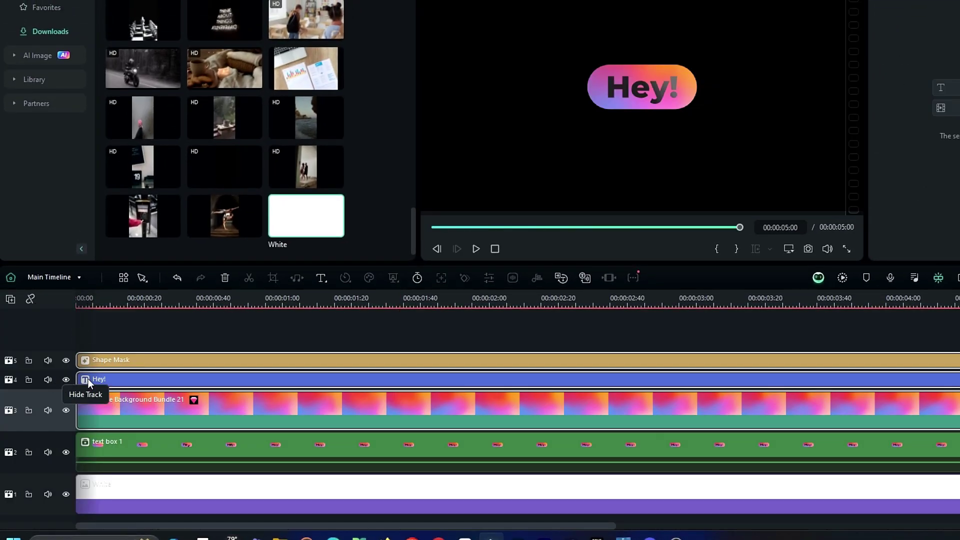
- Combine the pasted Shape Mask, title and background clips into a compound clip named "Text Box 2"
{"action": "right_click", "coordinate": [180, 400]}
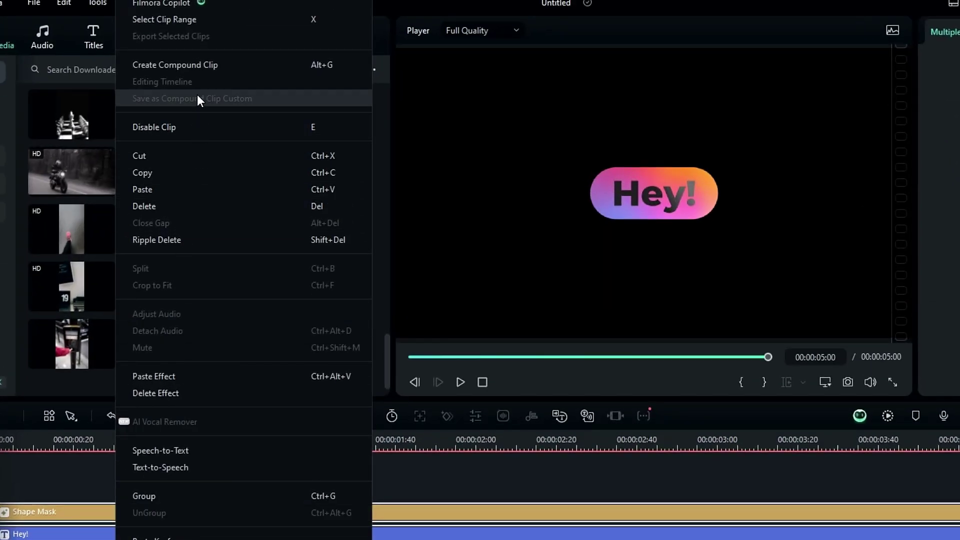
{"action": "left_click", "coordinate": [202, 65]}
{"action": "type", "text": "Text"}
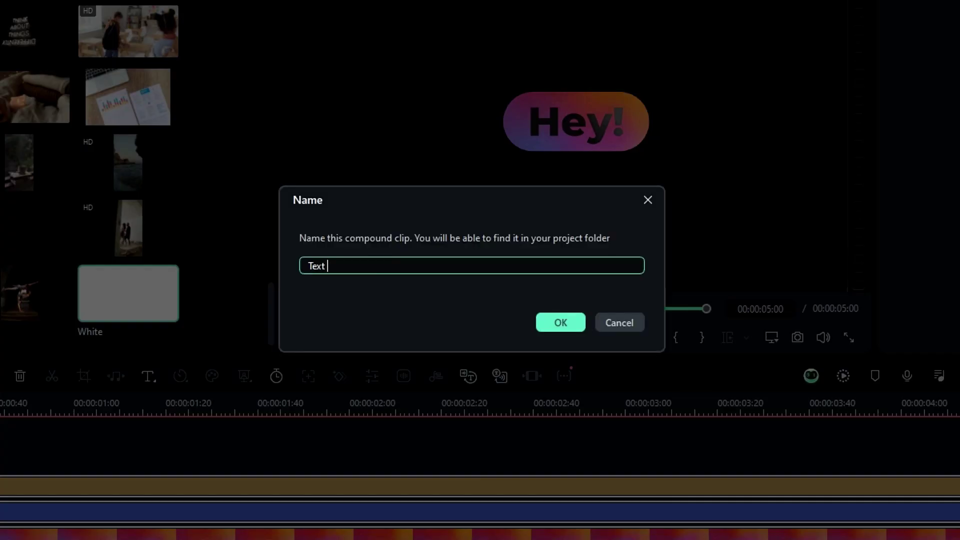
{"action": "type", "text": " Box 2"}
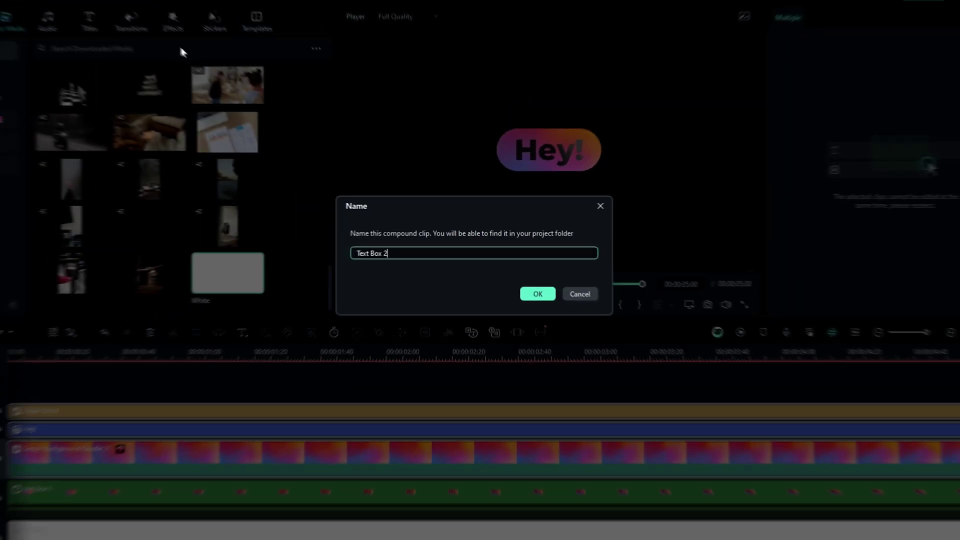
{"action": "key", "text": "Return"}
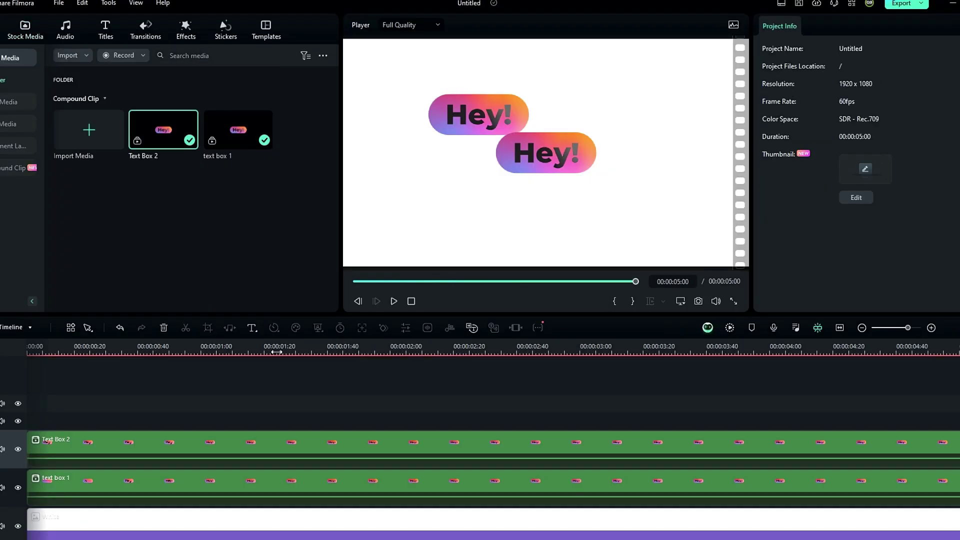
- Open the Text Box 2 compound clip and change its title text to "Hi! How are you?"
{"action": "left_click_drag", "start_coordinate": [276, 352], "coordinate": [305, 352]}
{"action": "double_click", "coordinate": [266, 446]}
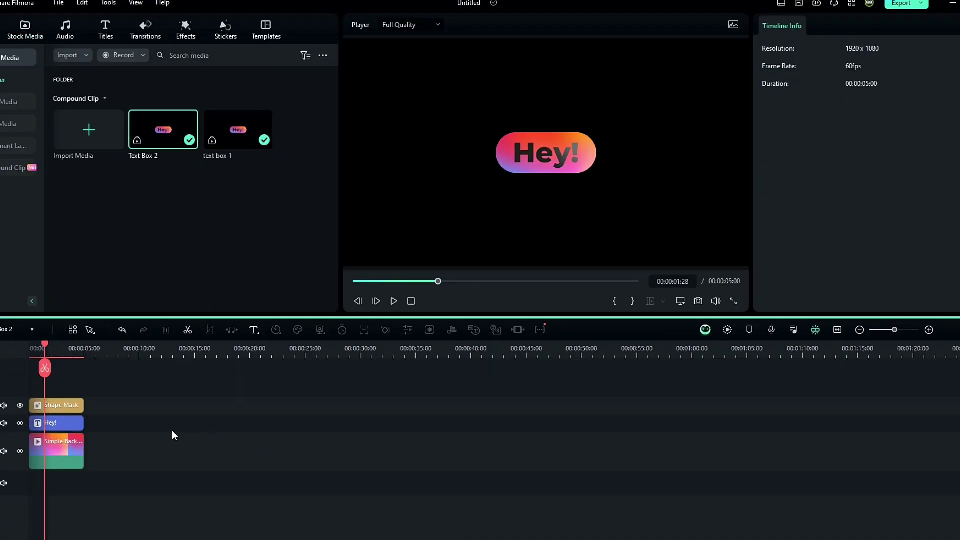
{"action": "left_click", "coordinate": [837, 331]}
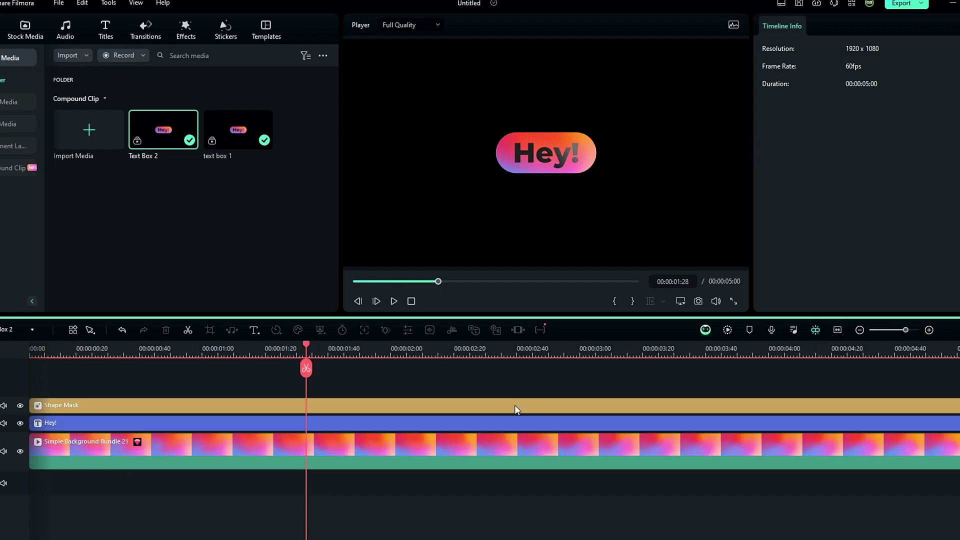
{"action": "left_click", "coordinate": [509, 422]}
{"action": "left_click", "coordinate": [737, 50]}
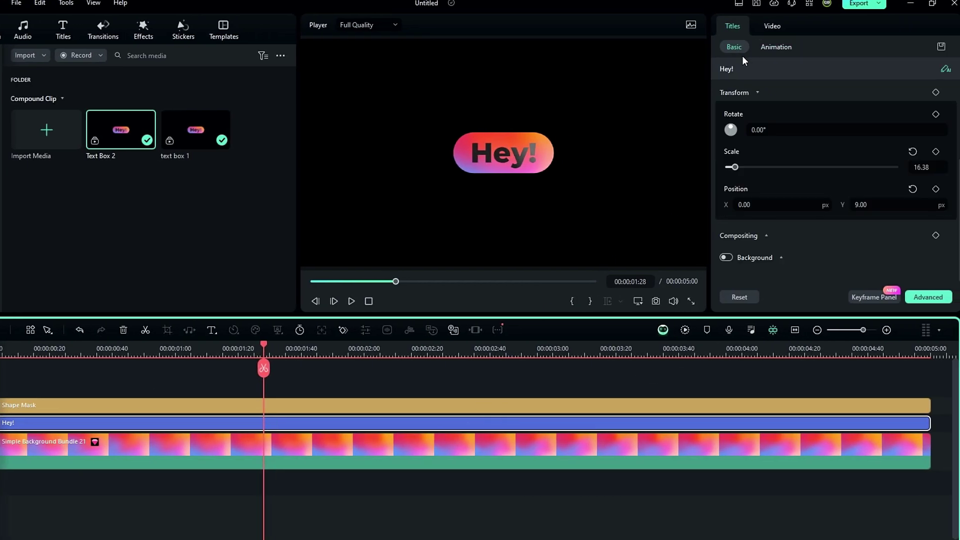
{"action": "scroll", "coordinate": [878, 98], "scroll_direction": "up", "scroll_amount": 2}
{"action": "left_click", "coordinate": [893, 86]}
{"action": "key", "text": "ctrl+a"}
{"action": "type", "text": "Hi! How are you?"}
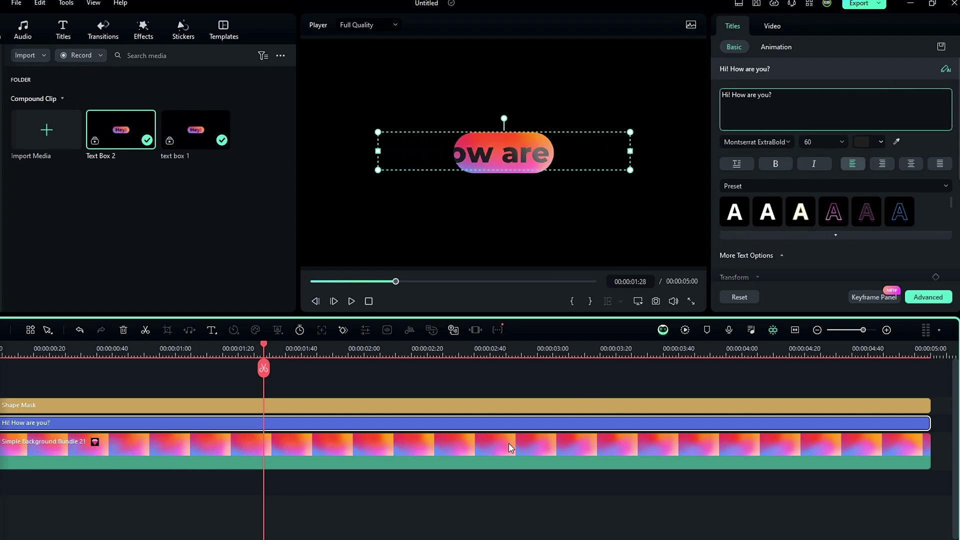
- Widen the Shape Mask in Text Box 2 until the pill covers the whole "Hi! How are you?" text
{"action": "left_click", "coordinate": [513, 406]}
{"action": "scroll", "coordinate": [785, 240], "scroll_direction": "down", "scroll_amount": 1}
{"action": "left_click_drag", "start_coordinate": [768, 236], "coordinate": [844, 236]}
- Scale the gradient background clip in Text Box 2 uniformly to 71% so it fills the wider pill
{"action": "left_click", "coordinate": [679, 442]}
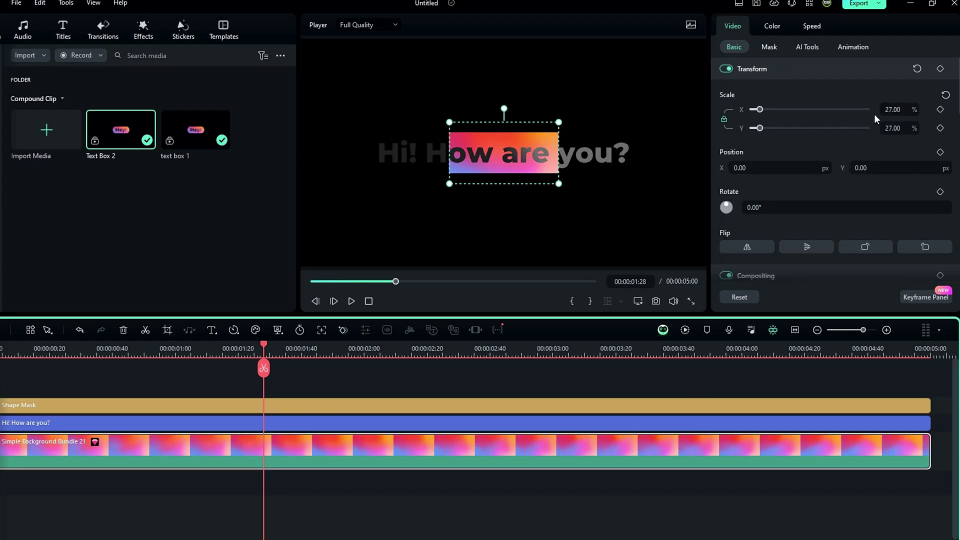
{"action": "left_click", "coordinate": [894, 109]}
{"action": "scroll", "coordinate": [894, 109], "scroll_direction": "up", "scroll_amount": 20}
{"action": "scroll", "coordinate": [894, 109], "scroll_direction": "up", "scroll_amount": 16}
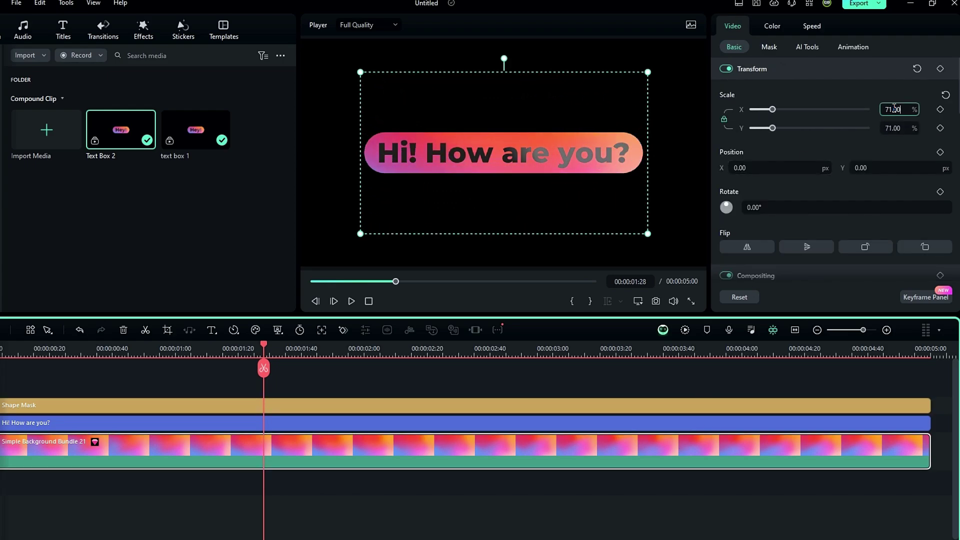
- Reverse the gradient background clip's playback in Text Box 2 and scrub through the result
{"action": "left_click", "coordinate": [233, 329]}
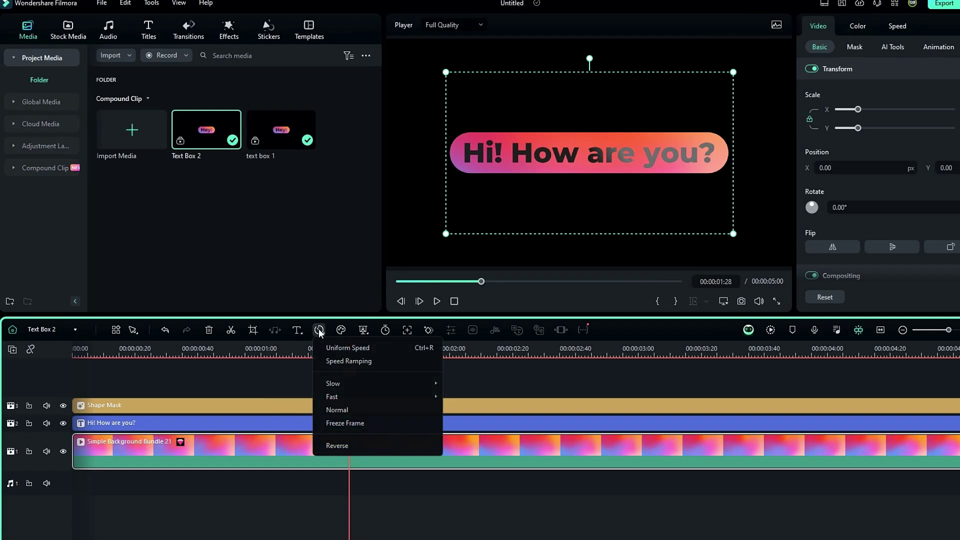
{"action": "left_click", "coordinate": [334, 445]}
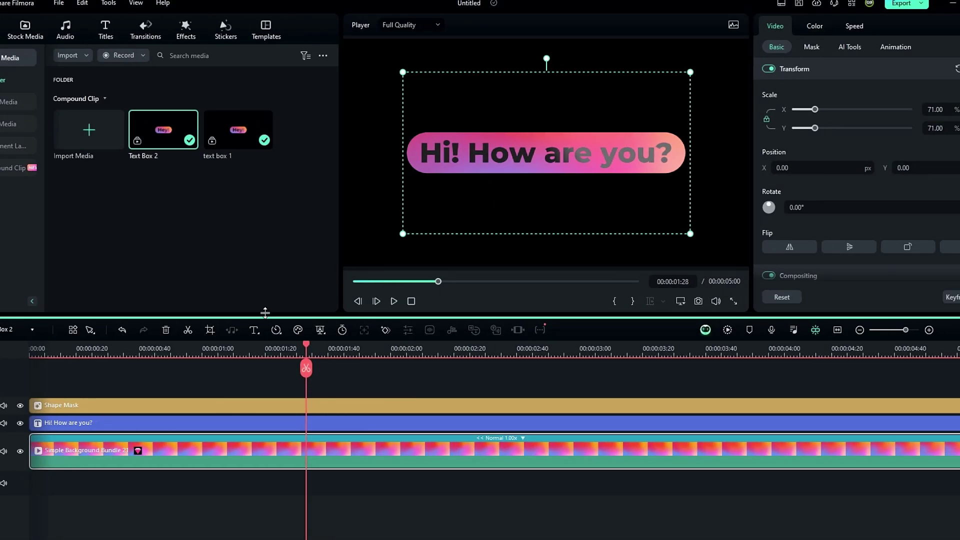
{"action": "left_click_drag", "start_coordinate": [302, 348], "coordinate": [294, 348]}
{"action": "left_click_drag", "start_coordinate": [25, 350], "coordinate": [263, 356]}
- Set the "Hi! How are you?" title's font size to 55 and return to the Main Timeline
{"action": "left_click", "coordinate": [379, 429]}
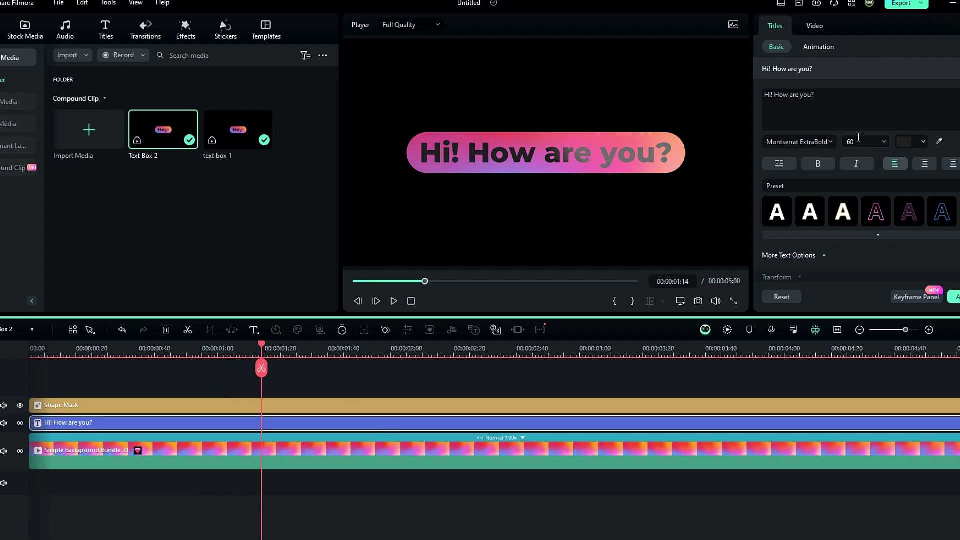
{"action": "type", "text": "55"}
{"action": "key", "text": "Return"}
{"action": "left_click", "coordinate": [20, 328]}
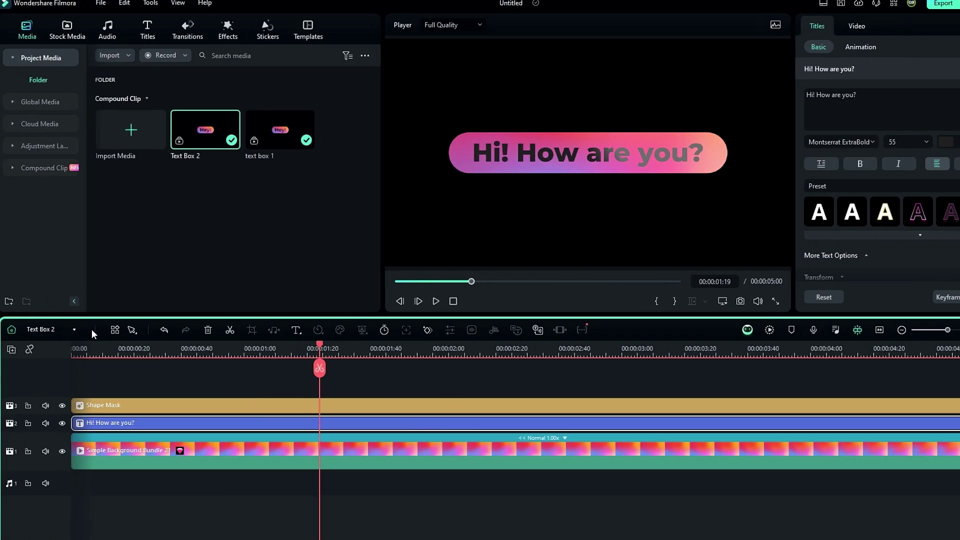
{"action": "left_click", "coordinate": [70, 347]}
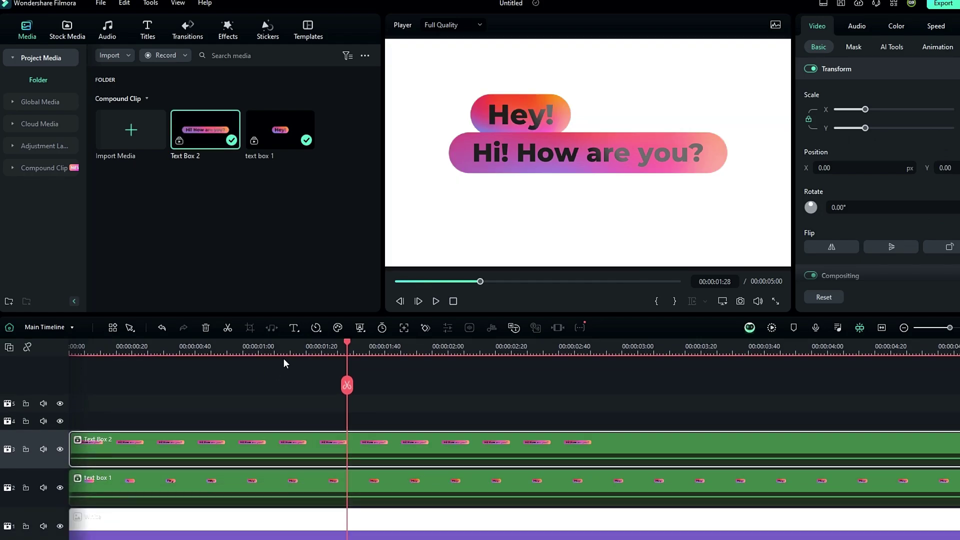
- Reposition the Text Box 2 clip to the right and below the "Hey!" bubble
{"action": "left_click_drag", "start_coordinate": [257, 346], "coordinate": [369, 354]}
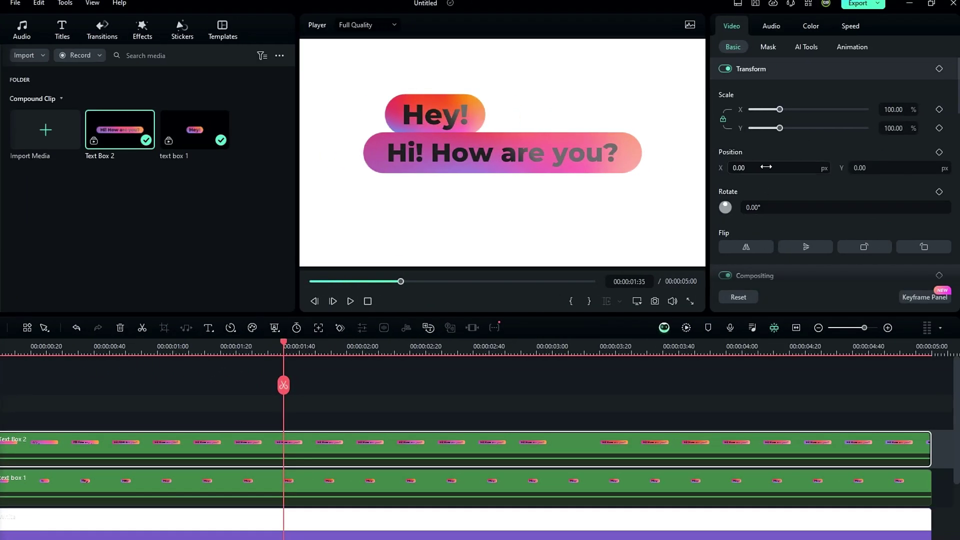
{"action": "left_click_drag", "start_coordinate": [945, 167], "coordinate": [902, 168]}
{"action": "type", "text": "120"}
{"action": "key", "text": "Return"}
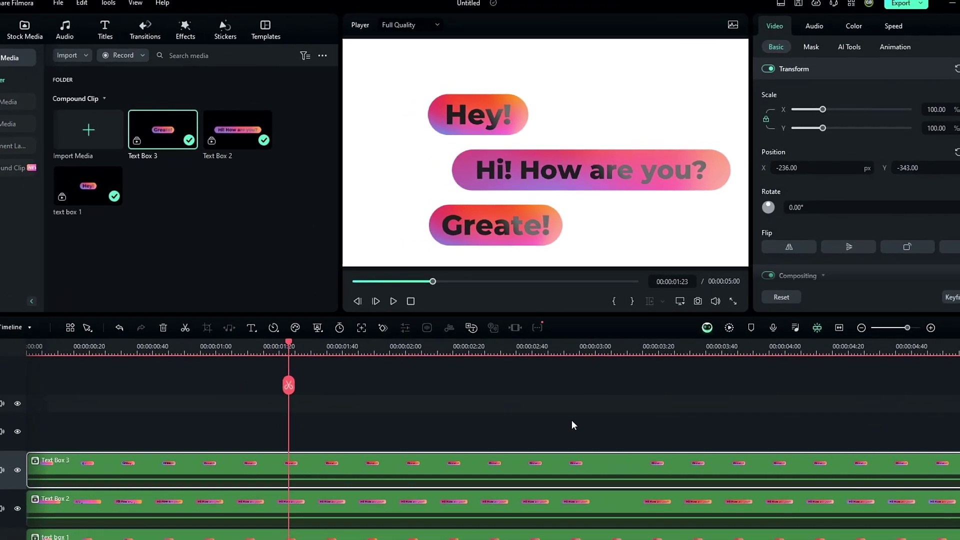
- Scale the text box 1, Text Box 2 and Text Box 3 clips together to 70%
{"action": "scroll", "coordinate": [572, 425], "scroll_direction": "down", "scroll_amount": 2}
{"action": "left_click_drag", "start_coordinate": [289, 346], "coordinate": [295, 488]}
{"action": "scroll", "coordinate": [270, 365], "scroll_direction": "down", "scroll_amount": 2}
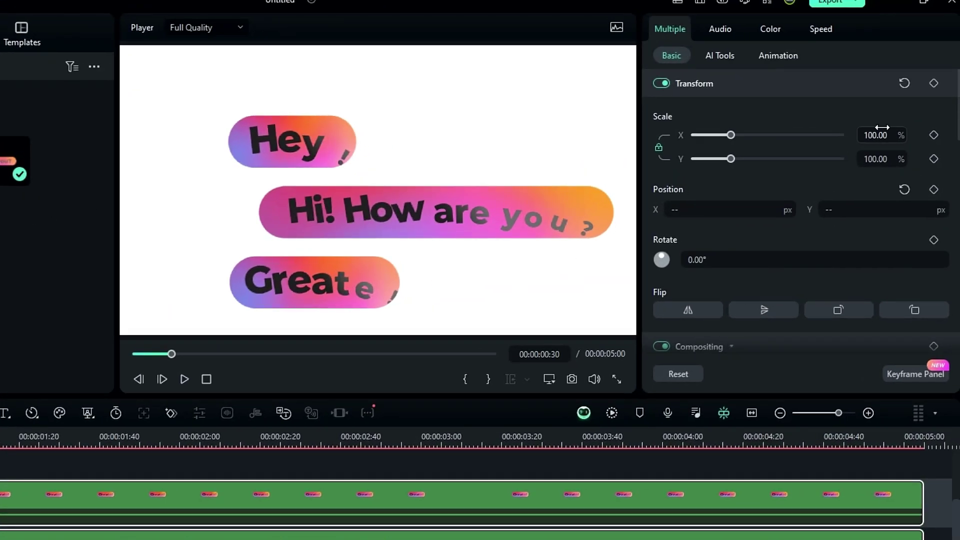
{"action": "key", "text": "Return"}
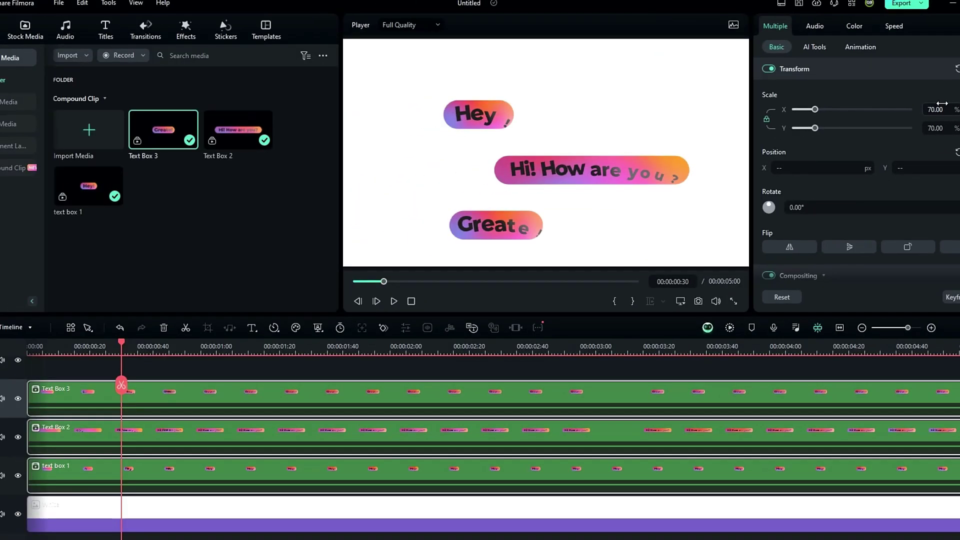
- Add a position keyframe to text box 1 at 00:00:00:30 with X -413.46 and Y 223.05
{"action": "left_click", "coordinate": [185, 479]}
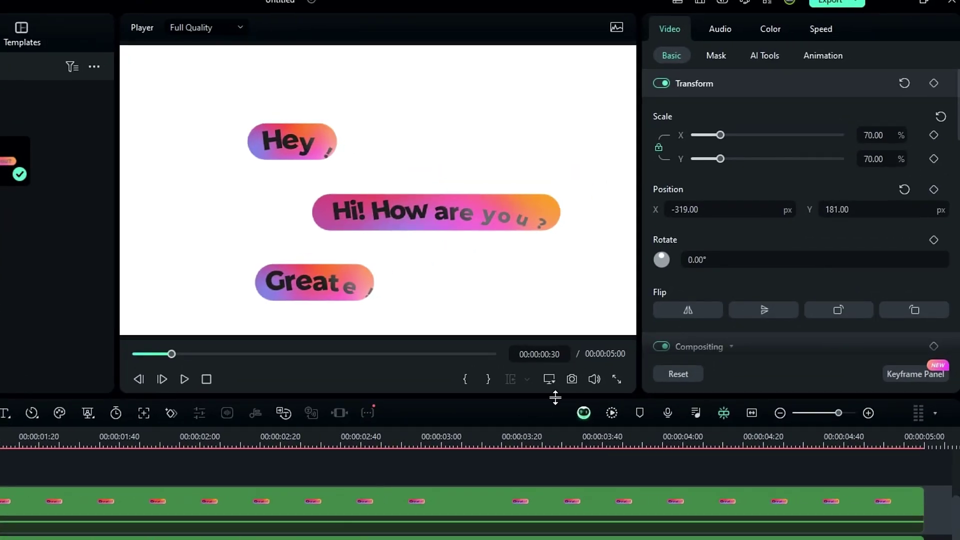
{"action": "left_click", "coordinate": [931, 190]}
{"action": "double_click", "coordinate": [704, 212]}
{"action": "type", "text": "-413.46"}
{"action": "key", "text": "Return"}
{"action": "triple_click", "coordinate": [838, 215]}
{"action": "type", "text": "223.05"}
{"action": "key", "text": "Return"}
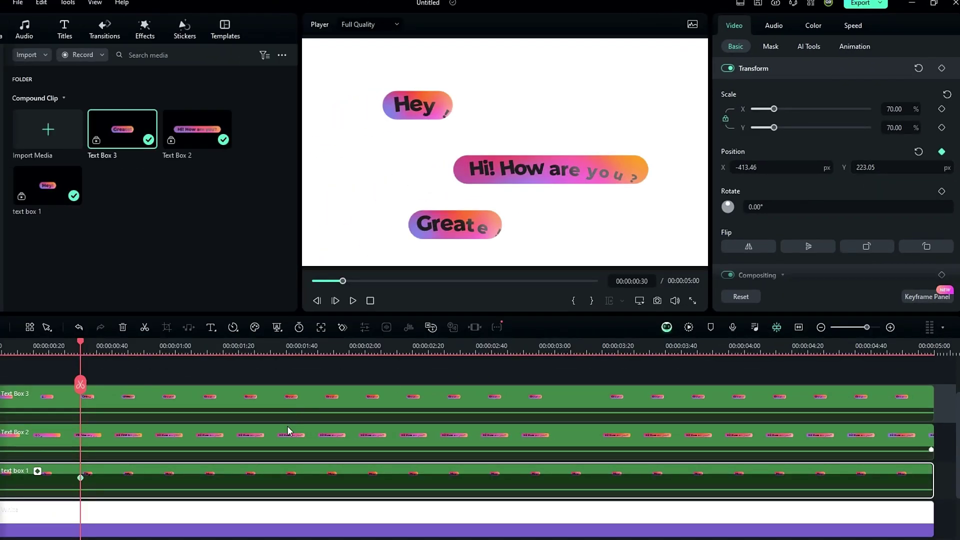
- Add a position keyframe to Text Box 2 at 00:00:00:30 with X 211.00 and Y -38.00
{"action": "left_click", "coordinate": [288, 432]}
{"action": "left_click", "coordinate": [941, 152]}
{"action": "mouse_move", "coordinate": [770, 167]}
{"action": "left_mouse_down"}
{"action": "mouse_move", "coordinate": [780, 167]}
{"action": "mouse_move", "coordinate": [768, 167]}
{"action": "left_mouse_up"}
{"action": "left_click_drag", "start_coordinate": [870, 167], "coordinate": [892, 167]}
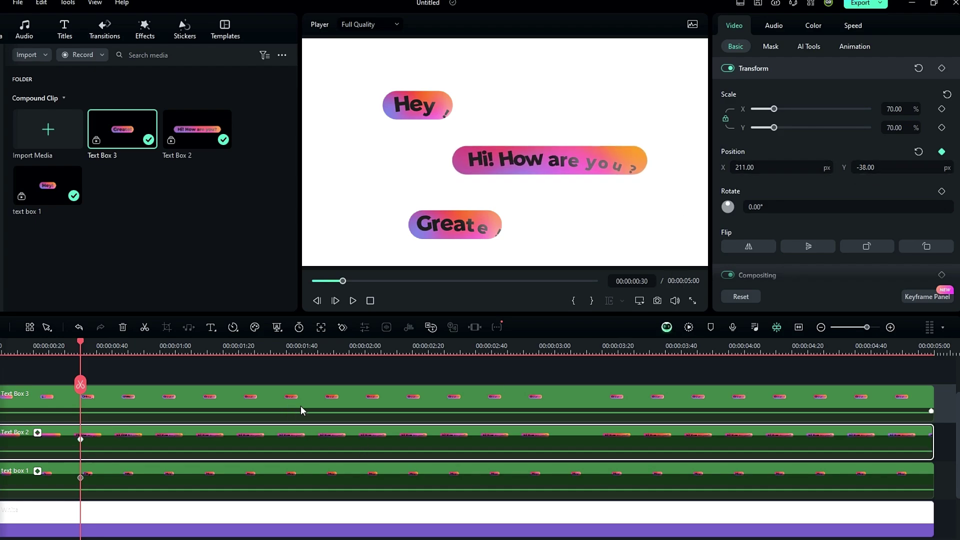
- Add a position keyframe to Text Box 3 at 00:00:00:30 with X -341.00 and Y -261.00
{"action": "left_click", "coordinate": [302, 409]}
{"action": "left_click", "coordinate": [941, 152]}
{"action": "left_click_drag", "start_coordinate": [780, 167], "coordinate": [728, 167]}
{"action": "left_click_drag", "start_coordinate": [870, 167], "coordinate": [911, 167]}
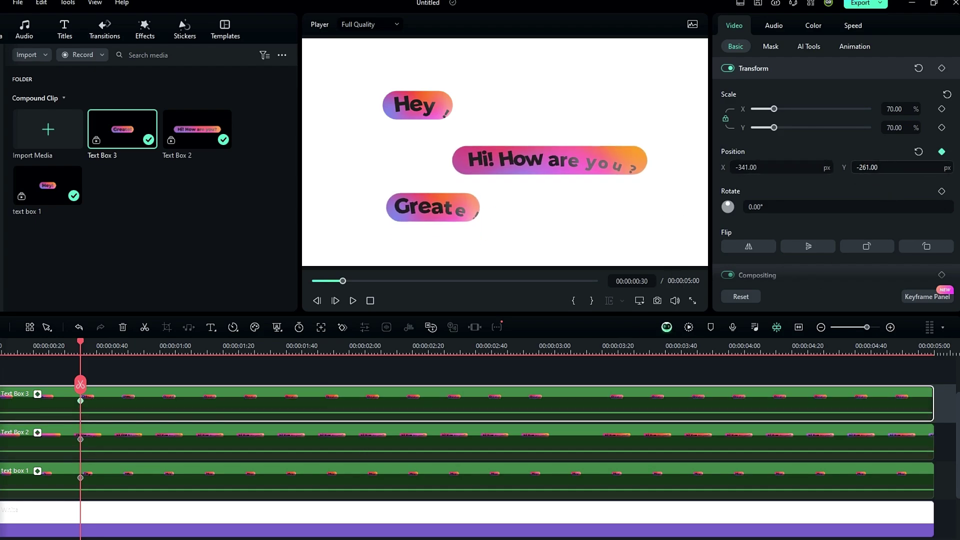
- Fine-tune the keyframed positions to X -346.00 for Text Box 3 and Y -7.00 for Text Box 2
{"action": "left_click_drag", "start_coordinate": [756, 167], "coordinate": [754, 167]}
{"action": "left_click", "coordinate": [650, 440]}
{"action": "left_click_drag", "start_coordinate": [870, 167], "coordinate": [875, 167]}
- At 00:00:00:00, keyframe starting positions with text box 1 shifted down and left and Text Box 2 shifted down and right
{"action": "left_click_drag", "start_coordinate": [90, 345], "coordinate": [37, 357]}
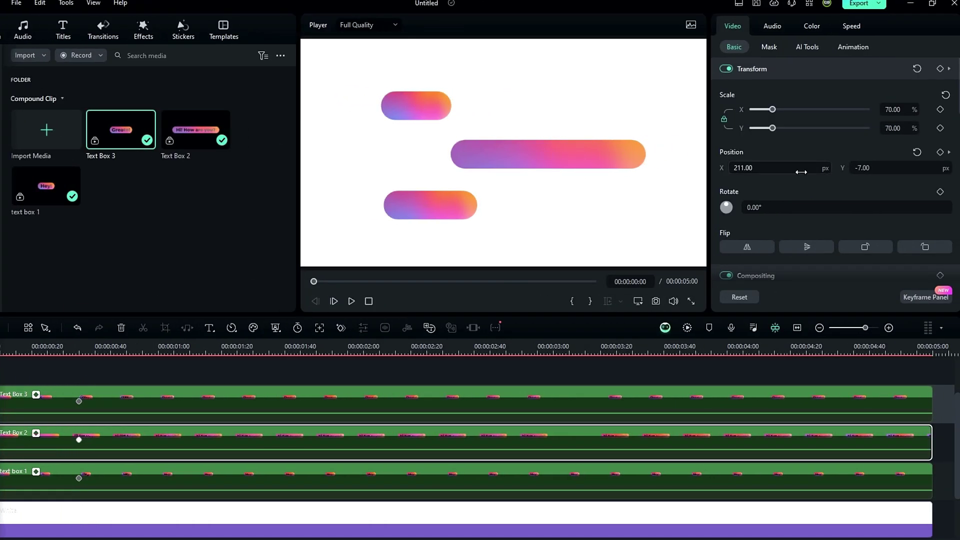
{"action": "left_click", "coordinate": [885, 480]}
{"action": "left_click_drag", "start_coordinate": [863, 166], "coordinate": [765, 167]}
{"action": "left_click", "coordinate": [435, 438]}
{"action": "mouse_move", "coordinate": [861, 167]}
{"action": "left_mouse_down"}
{"action": "mouse_move", "coordinate": [820, 172]}
{"action": "mouse_move", "coordinate": [815, 163]}
{"action": "mouse_move", "coordinate": [861, 167]}
{"action": "left_mouse_up"}
- Keyframe Text Box 3's starting position at X -627.00 and Y -436.00, and scrub to 00:00:00:30 to check the movement
{"action": "left_click", "coordinate": [199, 398]}
{"action": "left_click_drag", "start_coordinate": [800, 168], "coordinate": [659, 168]}
{"action": "left_click_drag", "start_coordinate": [865, 168], "coordinate": [771, 168]}
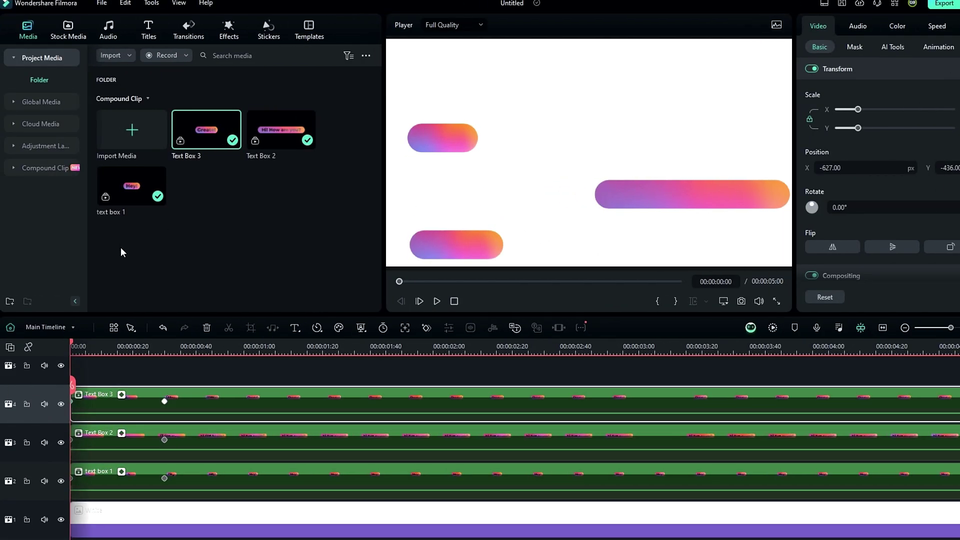
{"action": "left_click_drag", "start_coordinate": [73, 343], "coordinate": [166, 334]}
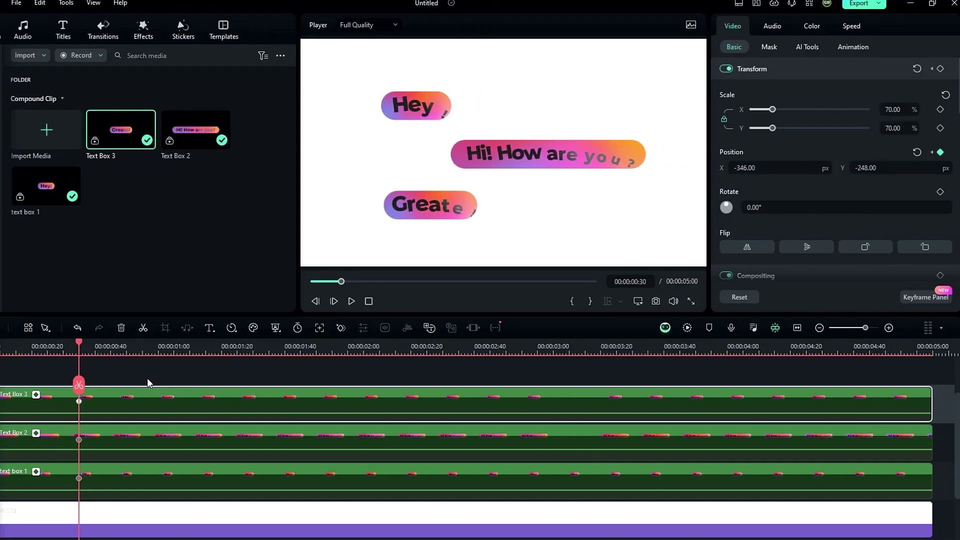
- Add rotation keyframes to Text Box 3, Text Box 2 and text box 1 at 00:00:00:30
{"action": "left_click", "coordinate": [305, 435]}
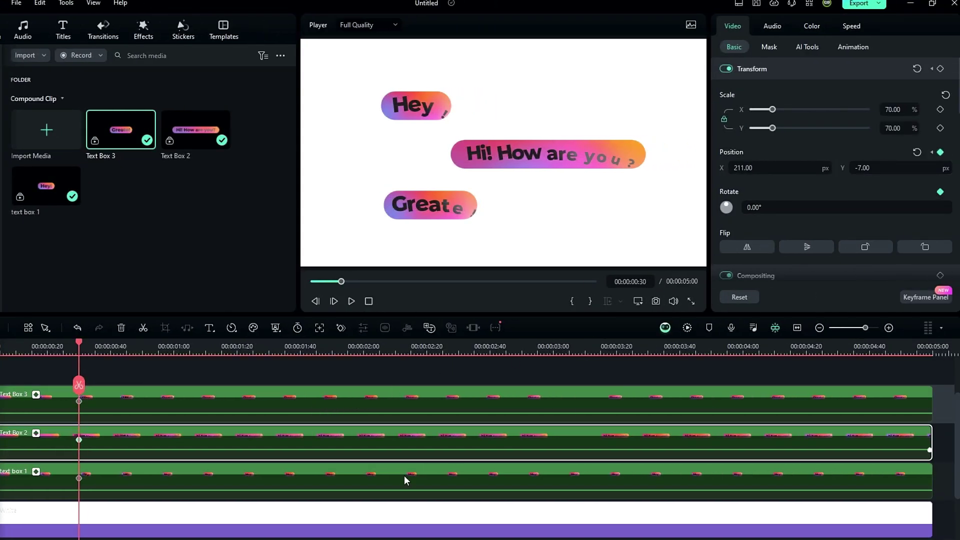
{"action": "left_click", "coordinate": [292, 484]}
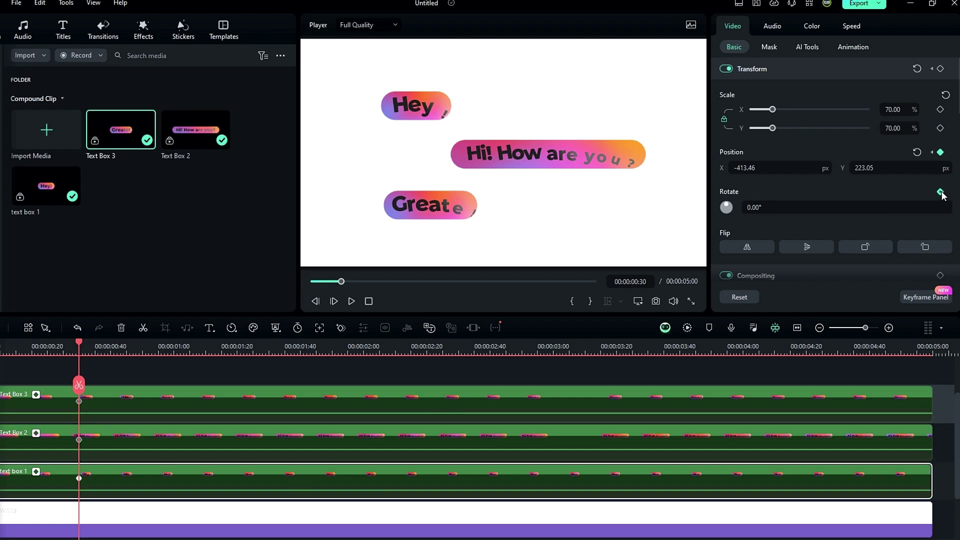
- At 00:00:00:00, keyframe a rotation of 40° for text box 1 and Text Box 3 and -40° for Text Box 2
{"action": "left_click_drag", "start_coordinate": [159, 345], "coordinate": [36, 346]}
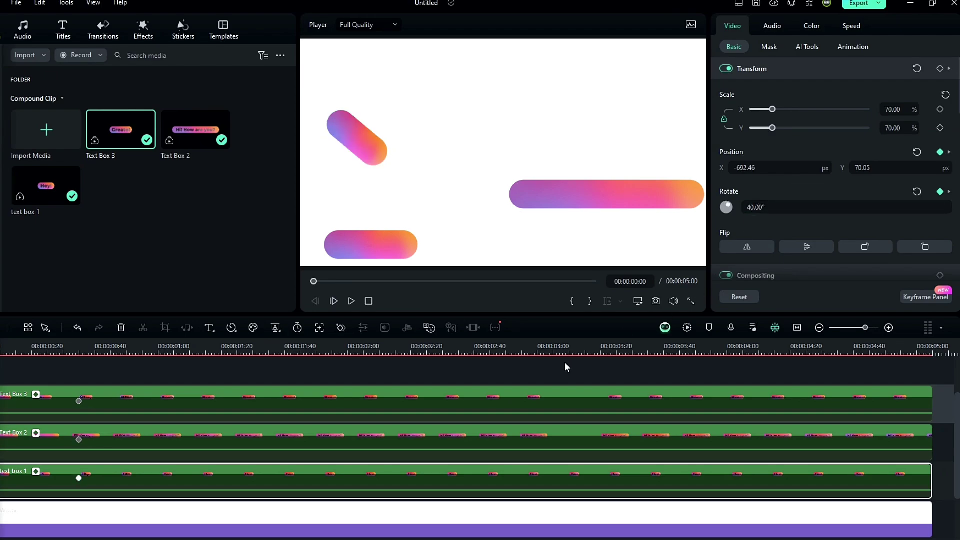
{"action": "left_click", "coordinate": [466, 442]}
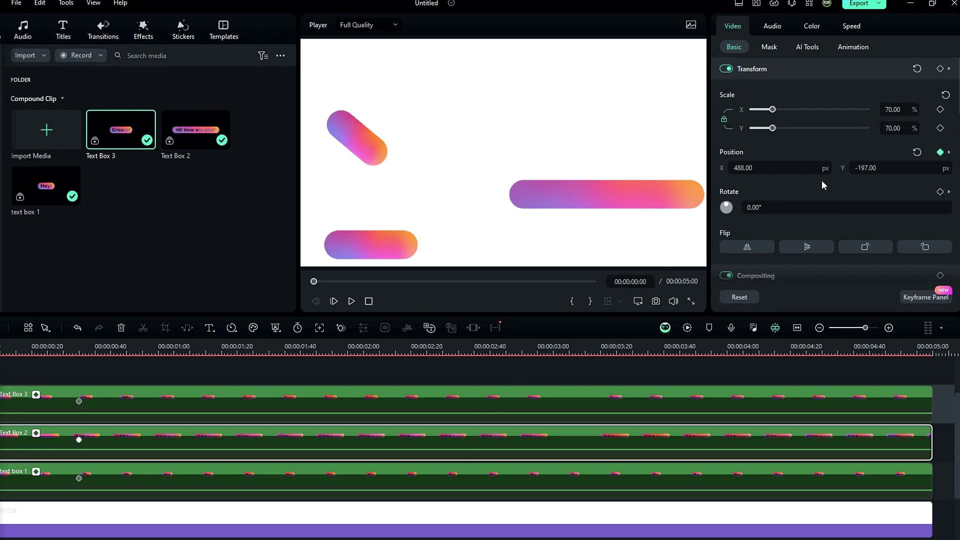
{"action": "left_click", "coordinate": [788, 205]}
{"action": "type", "text": "-40"}
{"action": "key", "text": "Return"}
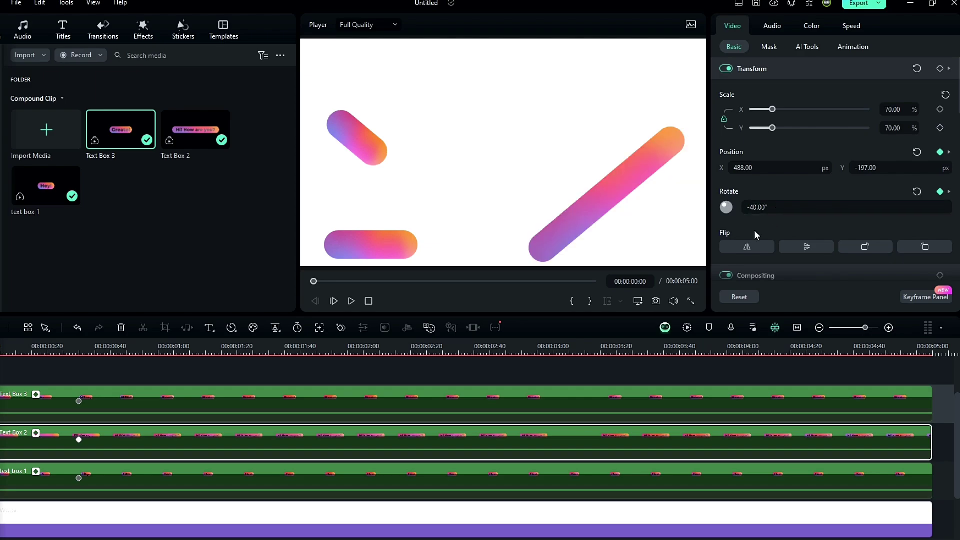
{"action": "left_click", "coordinate": [495, 389]}
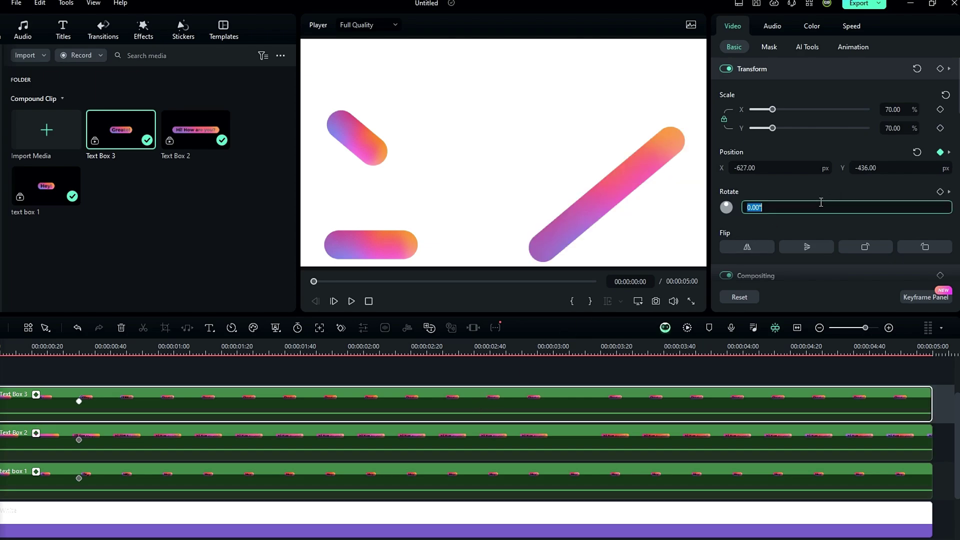
{"action": "type", "text": "40"}
{"action": "key", "text": "Return"}
- Add scale keyframes to all three text box clips at 00:00:00:30
{"action": "left_click_drag", "start_coordinate": [74, 346], "coordinate": [164, 358]}
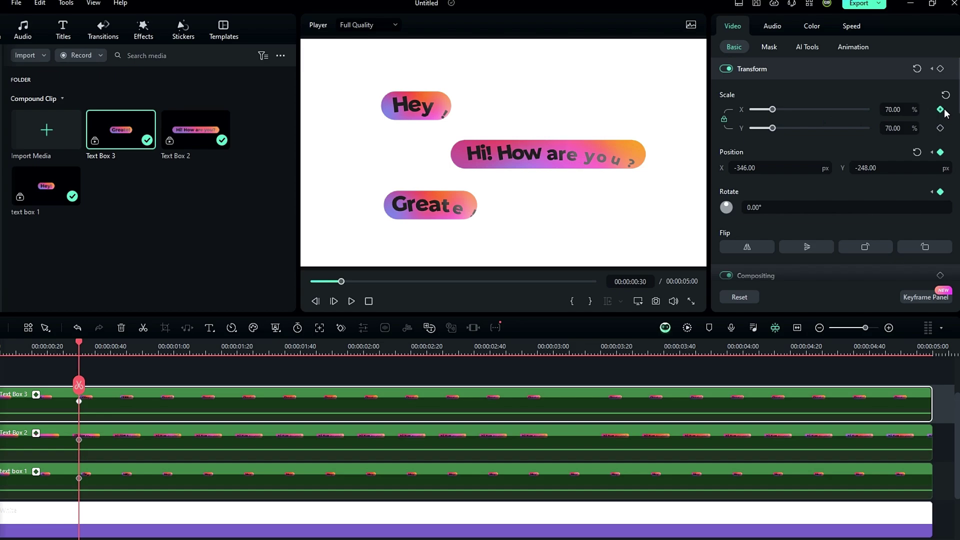
{"action": "left_click", "coordinate": [328, 434]}
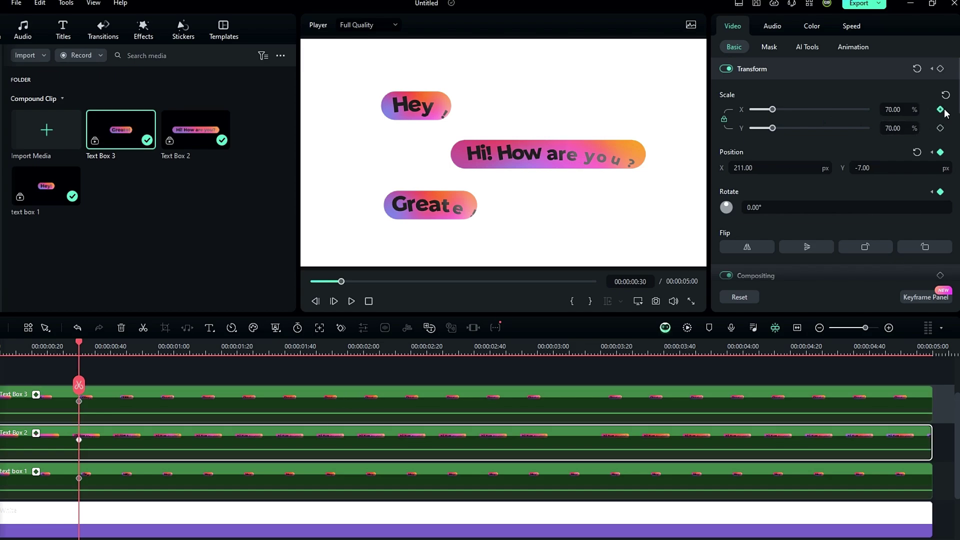
{"action": "left_click", "coordinate": [376, 473]}
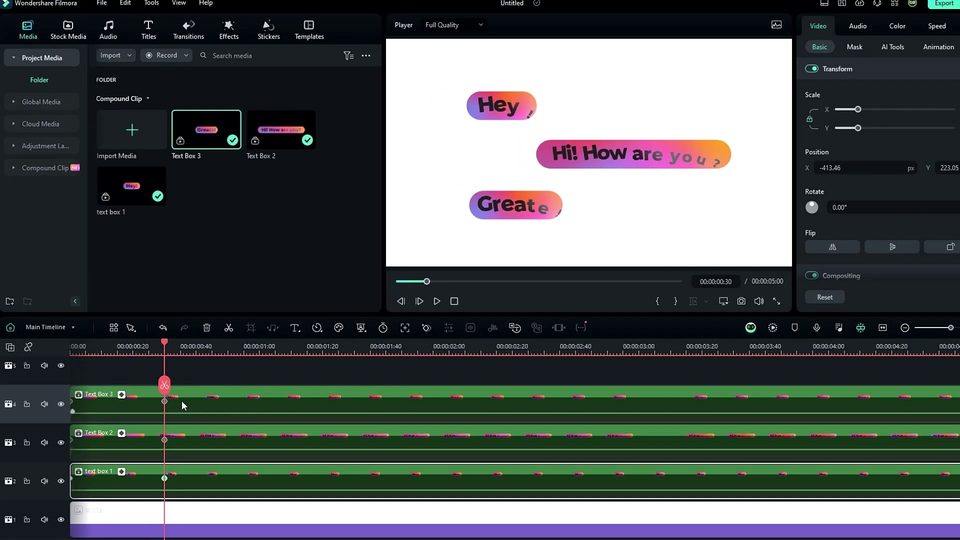
- At 00:00:00:00, set the scale of all three text box clips to 0%
{"action": "left_click_drag", "start_coordinate": [166, 353], "coordinate": [52, 349]}
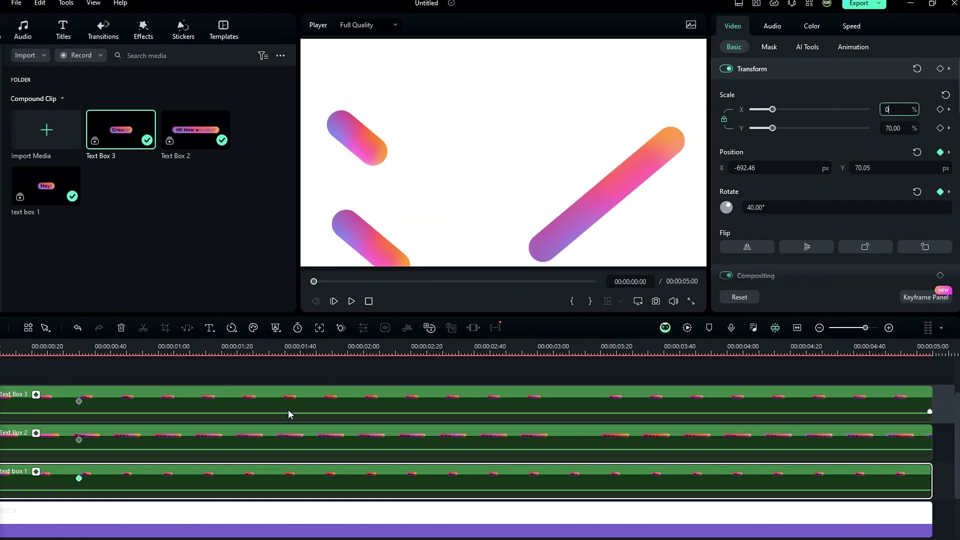
{"action": "left_click", "coordinate": [289, 438]}
{"action": "left_click", "coordinate": [139, 395]}
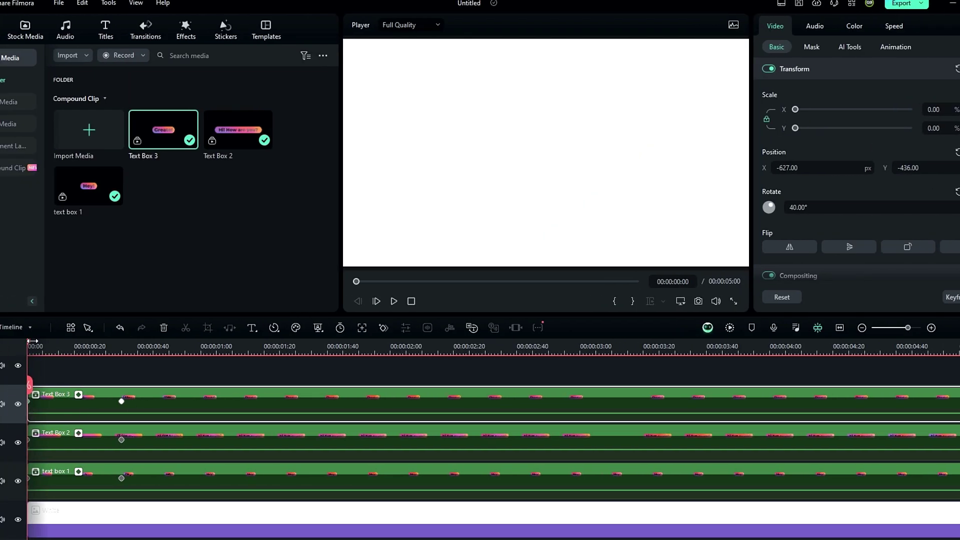
- Play the text bubble animation from the beginning to check the scaling and rotation
{"action": "mouse_move", "coordinate": [31, 345]}
{"action": "left_mouse_down"}
{"action": "mouse_move", "coordinate": [146, 350]}
{"action": "mouse_move", "coordinate": [91, 358]}
{"action": "mouse_move", "coordinate": [28, 350]}
{"action": "left_mouse_up"}
{"action": "key", "text": "space"}
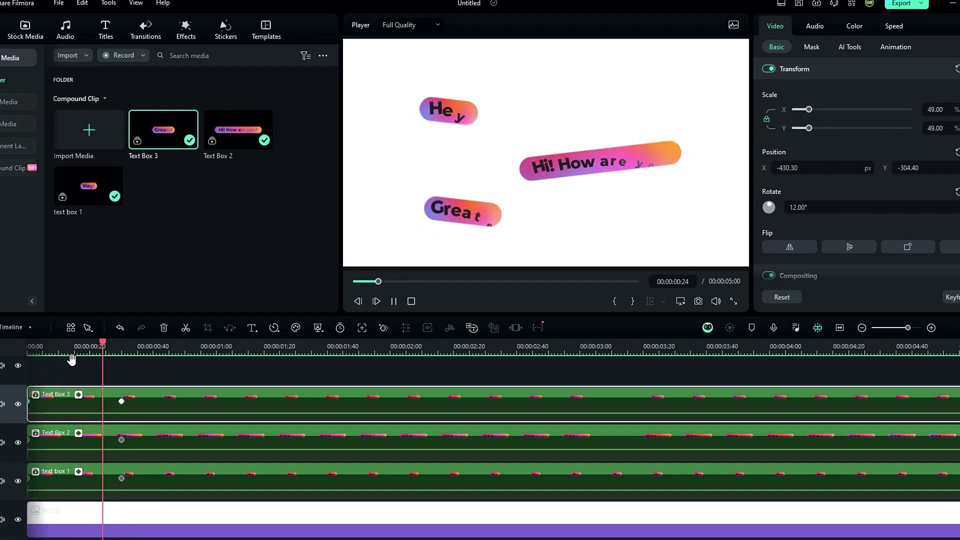
{"action": "left_click", "coordinate": [27, 351]}
{"action": "left_click", "coordinate": [27, 351]}
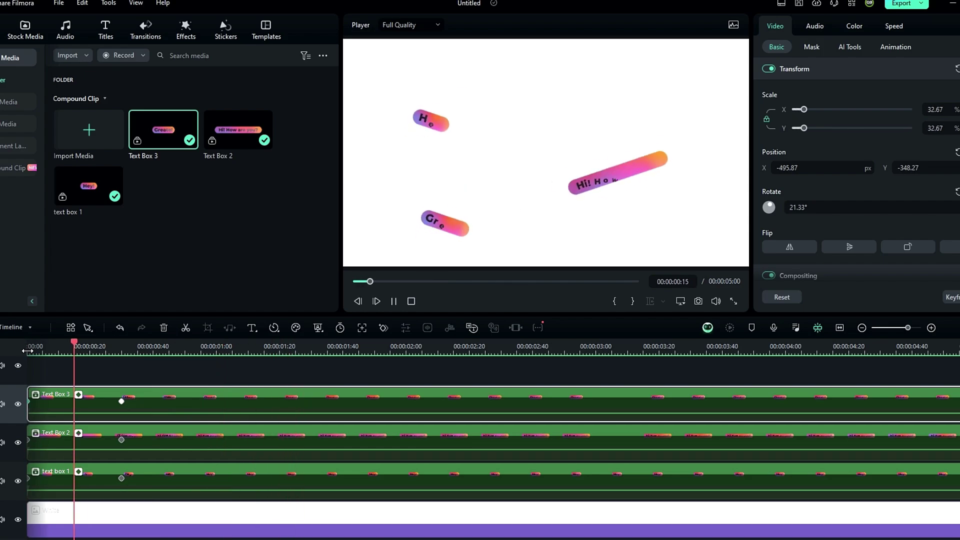
{"action": "key", "text": "space"}
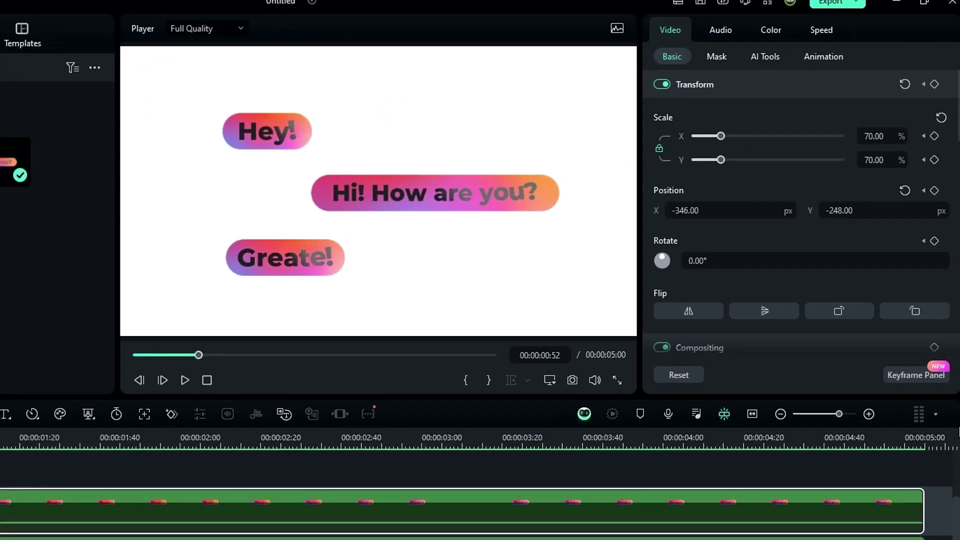
- Show the keyframe graph for Text Box 3 and change all its keyframes to Continuous Curve
{"action": "left_click", "coordinate": [934, 379]}
{"action": "left_click_drag", "start_coordinate": [856, 272], "coordinate": [812, 98]}
{"action": "right_click", "coordinate": [851, 132]}
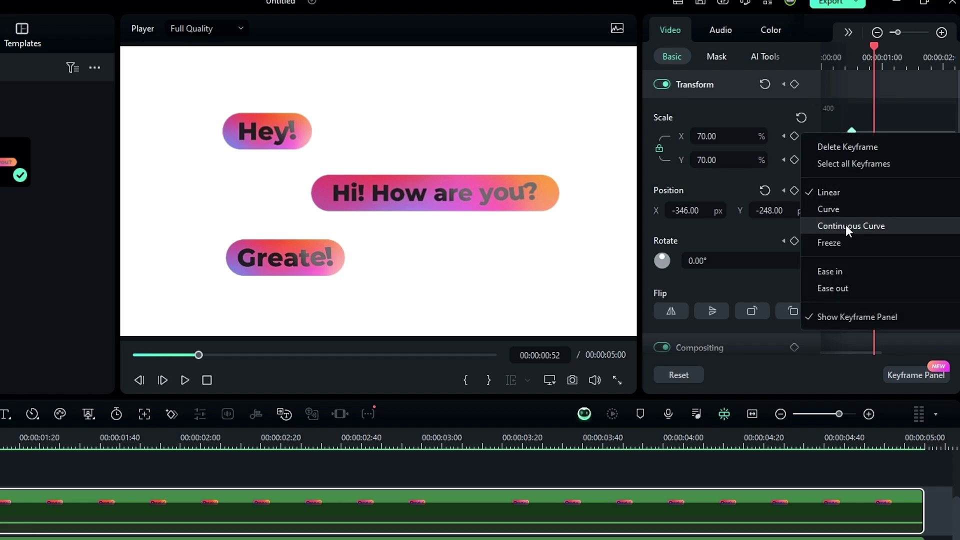
{"action": "left_click", "coordinate": [845, 225]}
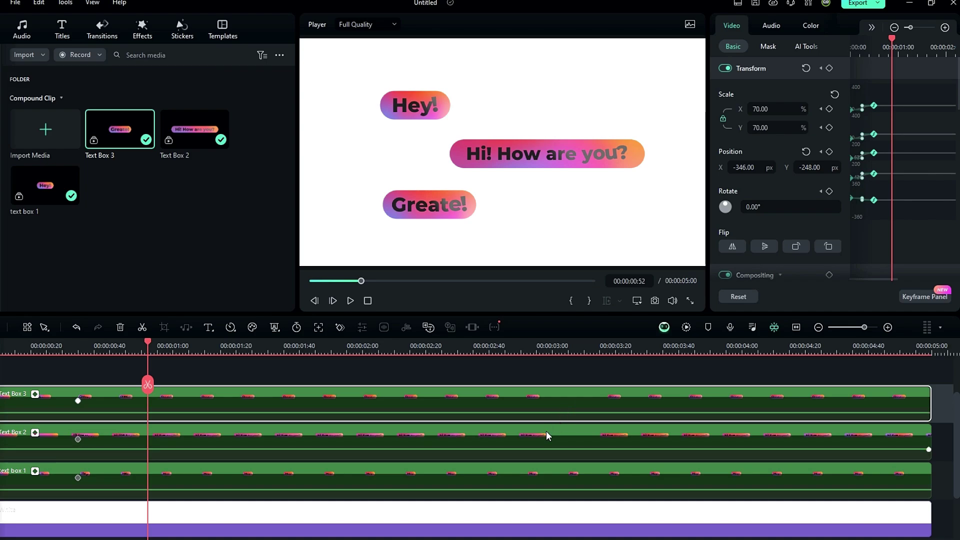
- Change all keyframes of Text Box 2 and text box 1 to Continuous Curve
{"action": "left_click", "coordinate": [546, 431]}
{"action": "left_click_drag", "start_coordinate": [892, 231], "coordinate": [853, 86]}
{"action": "right_click", "coordinate": [860, 106]}
{"action": "left_click", "coordinate": [870, 179]}
{"action": "left_click", "coordinate": [404, 475]}
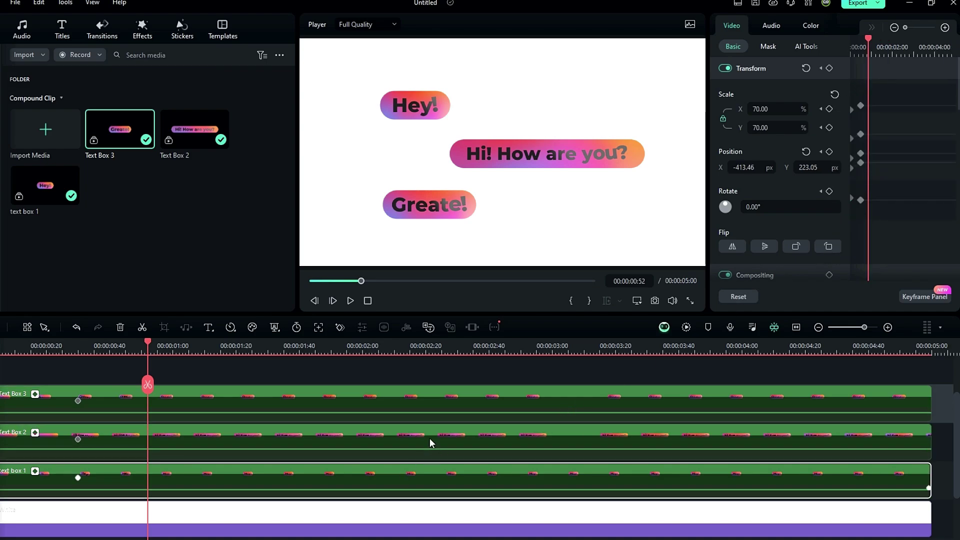
{"action": "left_click_drag", "start_coordinate": [886, 200], "coordinate": [856, 100]}
{"action": "right_click", "coordinate": [850, 111]}
{"action": "left_click", "coordinate": [850, 179]}
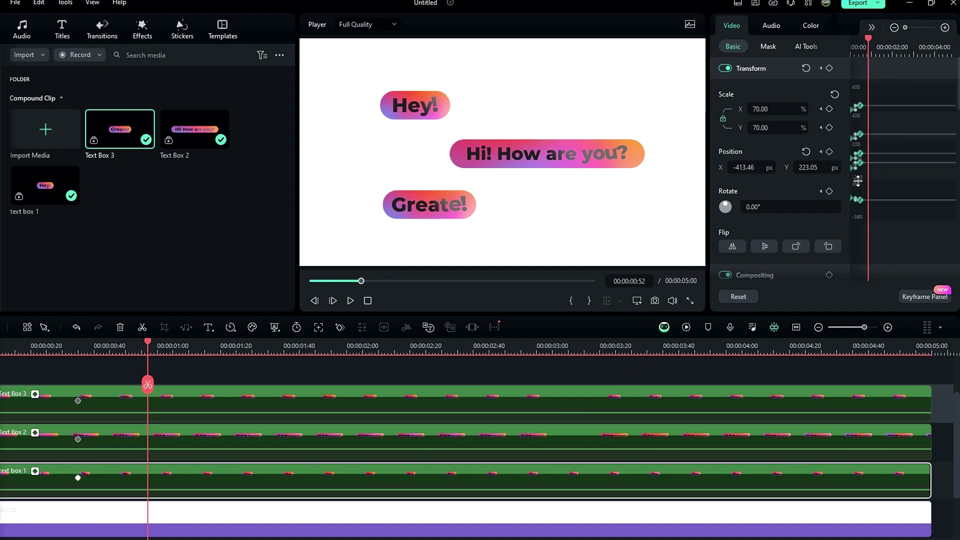
- Replay the animation from the beginning to check the curved keyframe motion
{"action": "left_click", "coordinate": [182, 388]}
{"action": "left_click_drag", "start_coordinate": [191, 340], "coordinate": [2, 335]}
{"action": "key", "text": "space"}
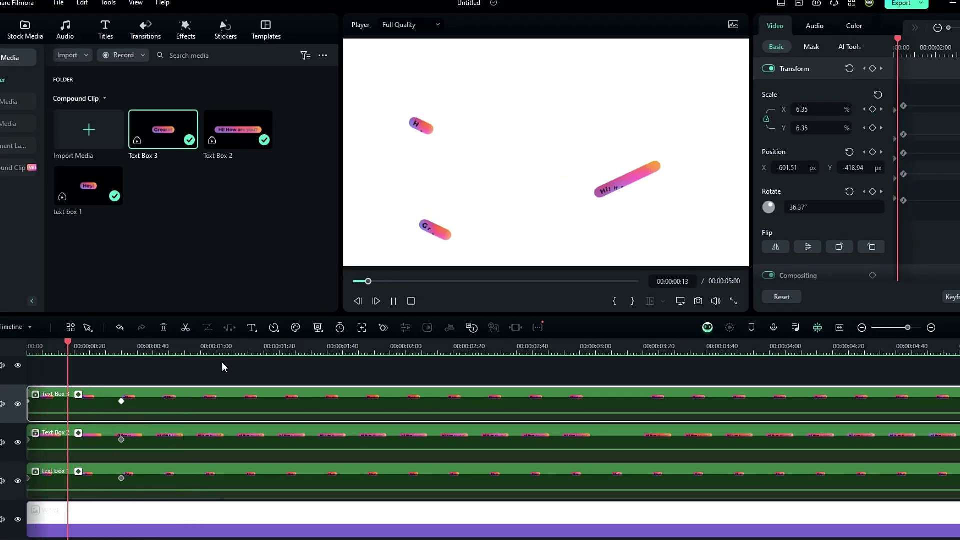
{"action": "left_click", "coordinate": [28, 346]}
{"action": "left_click", "coordinate": [28, 346]}
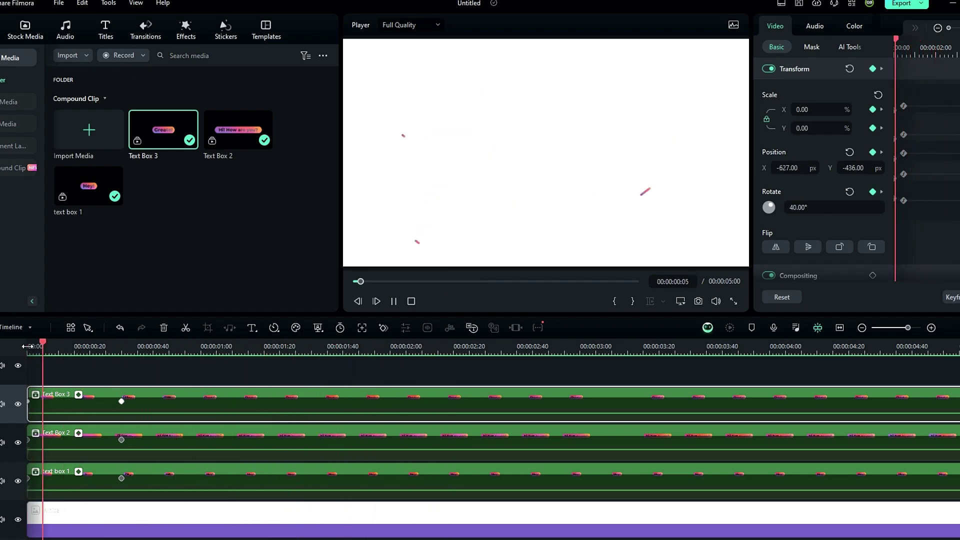
{"action": "left_click", "coordinate": [27, 346]}
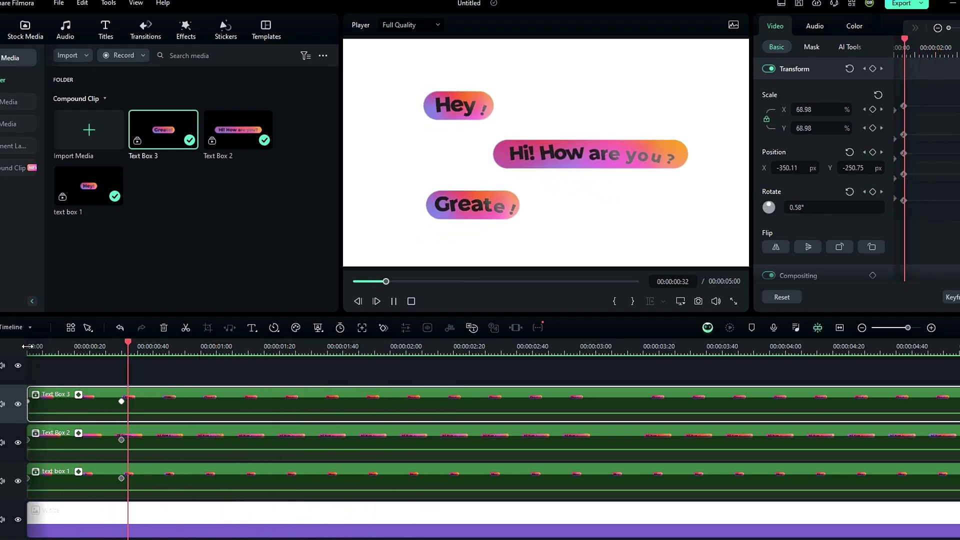
{"action": "key", "text": "space"}
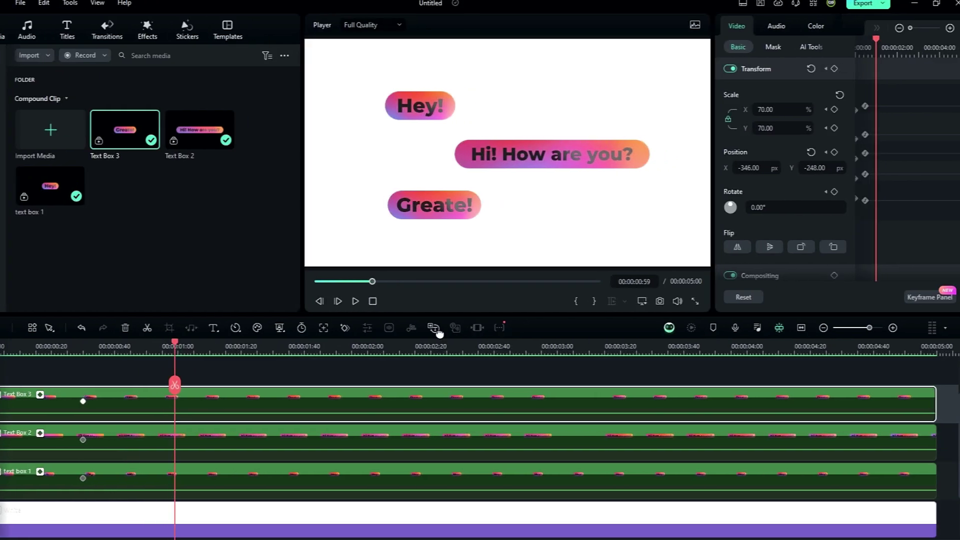
- Close the keyframe graph and stagger the clips, starting Text Box 2 at about 00:00:00:36 and Text Box 3 at 00:00:01:12
{"action": "left_click", "coordinate": [903, 295]}
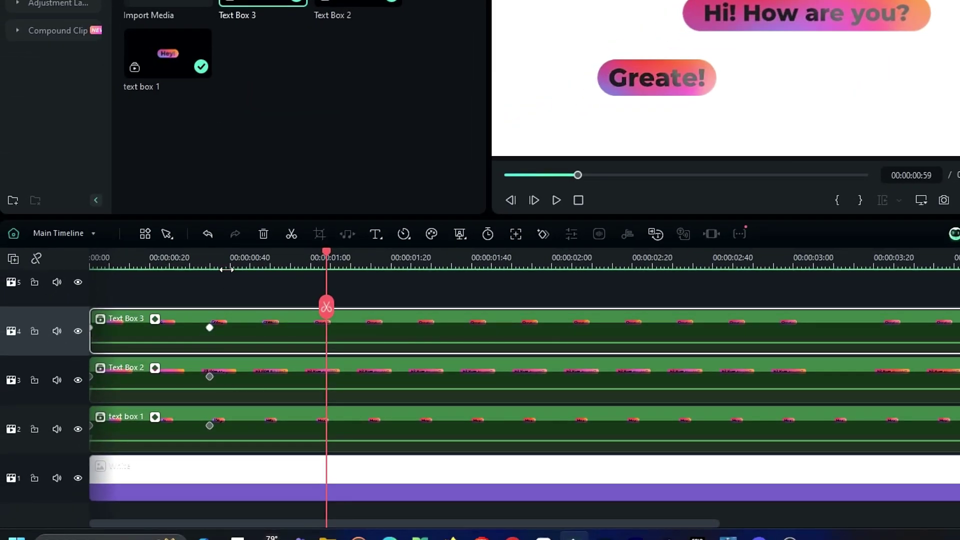
{"action": "mouse_move", "coordinate": [227, 269]}
{"action": "left_mouse_down"}
{"action": "mouse_move", "coordinate": [244, 263]}
{"action": "mouse_move", "coordinate": [234, 265]}
{"action": "left_mouse_up"}
{"action": "left_click_drag", "start_coordinate": [270, 371], "coordinate": [409, 376]}
{"action": "left_click", "coordinate": [379, 260]}
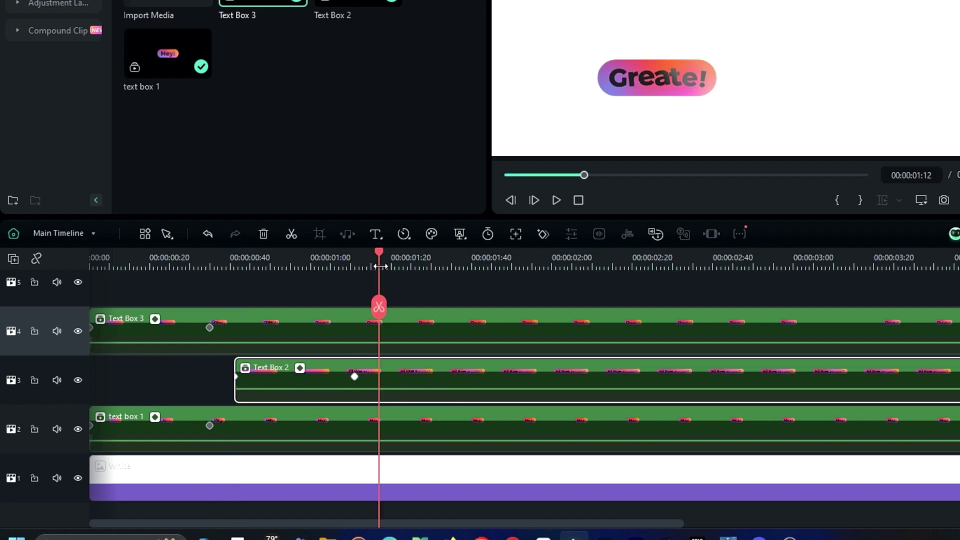
{"action": "left_click_drag", "start_coordinate": [312, 347], "coordinate": [610, 338]}
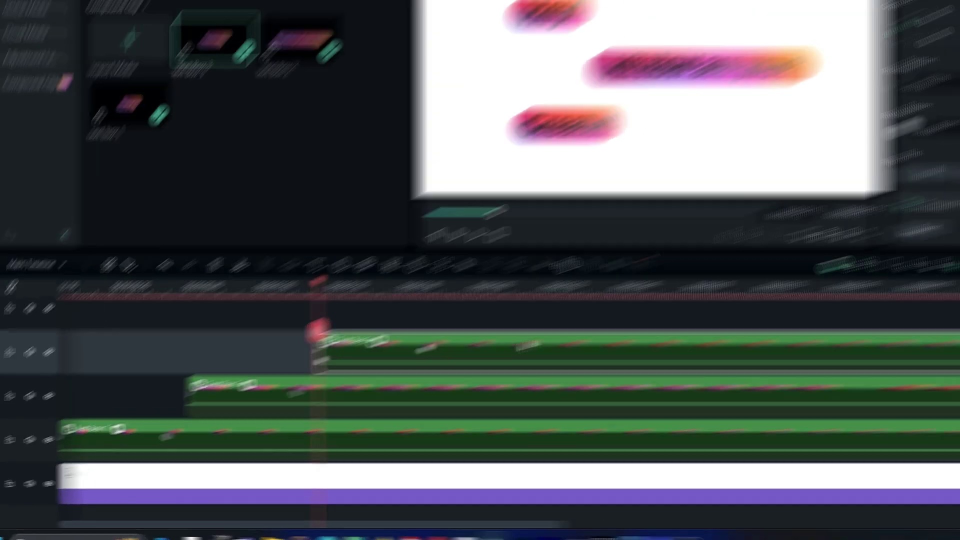
- Trim all clips to end at 00:00:03:00 and preview the staggered animation from the beginning
{"action": "left_click", "coordinate": [696, 290]}
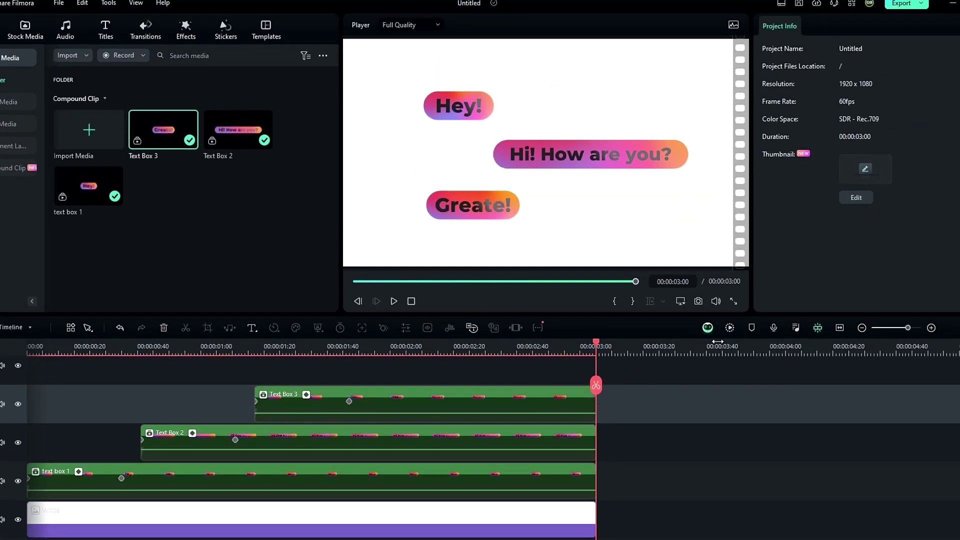
{"action": "left_click", "coordinate": [839, 329]}
{"action": "left_click_drag", "start_coordinate": [370, 350], "coordinate": [28, 348]}
{"action": "key", "text": "Return"}
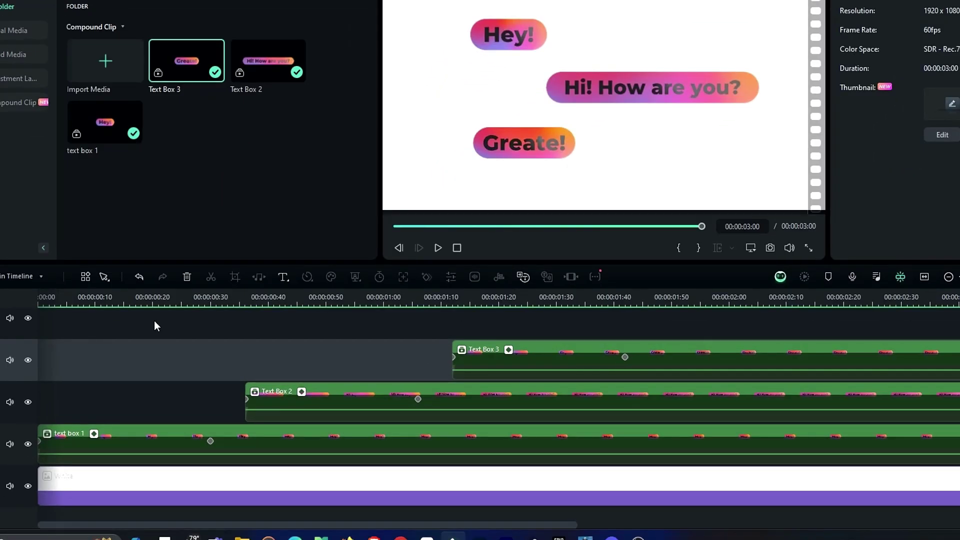
- Combine the three text box clips into a compound clip named Animation
{"action": "left_click_drag", "start_coordinate": [135, 368], "coordinate": [389, 420]}
{"action": "left_click_drag", "start_coordinate": [343, 379], "coordinate": [435, 438]}
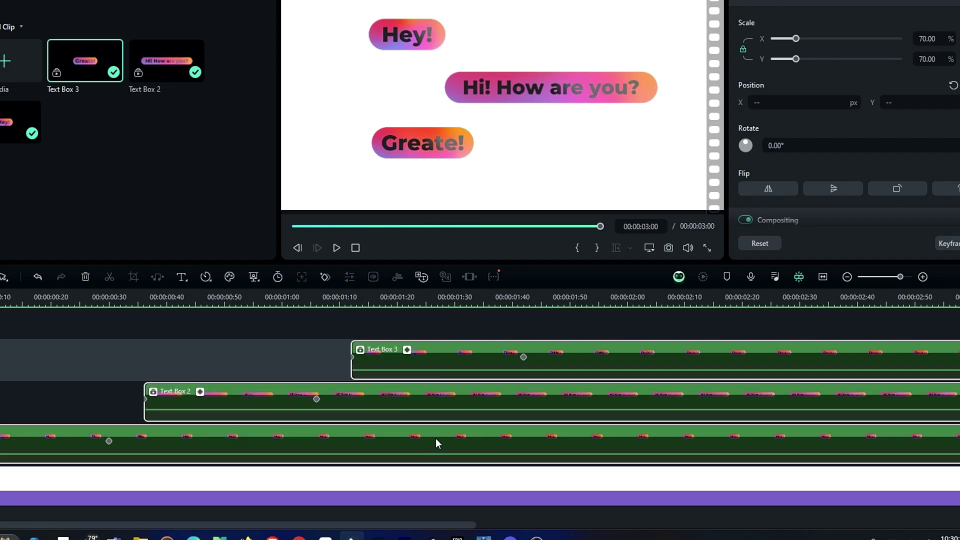
{"action": "right_click", "coordinate": [434, 438]}
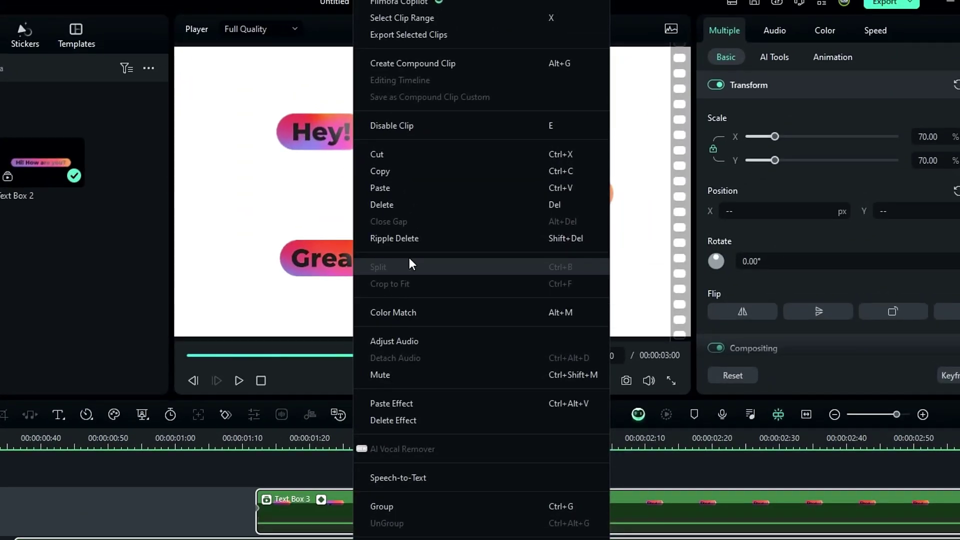
{"action": "left_click", "coordinate": [432, 64]}
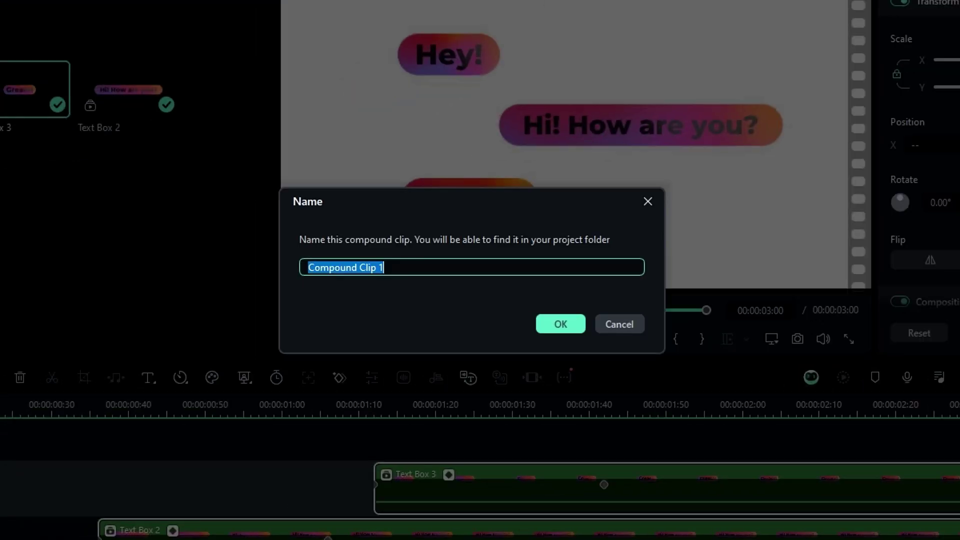
{"action": "type", "text": "Animation"}
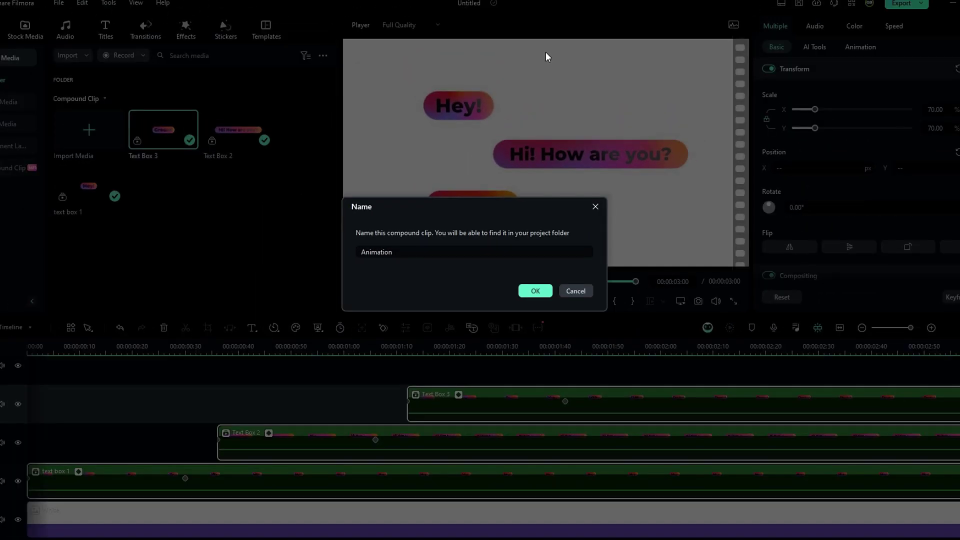
{"action": "key", "text": "Return"}
- At 00:00:00:41, scale the Animation compound clip to 200%
{"action": "scroll", "coordinate": [344, 400], "scroll_direction": "down", "scroll_amount": 2}
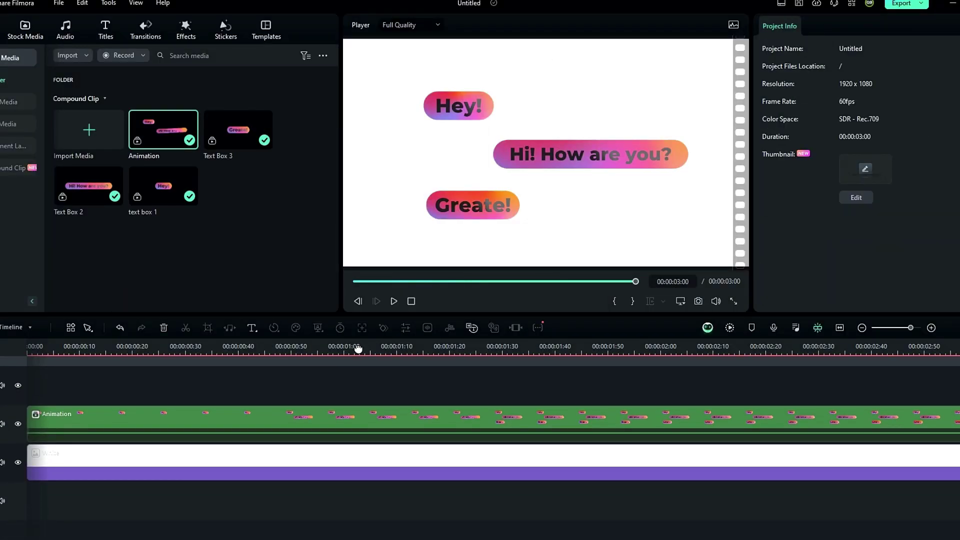
{"action": "left_click_drag", "start_coordinate": [79, 346], "coordinate": [265, 370]}
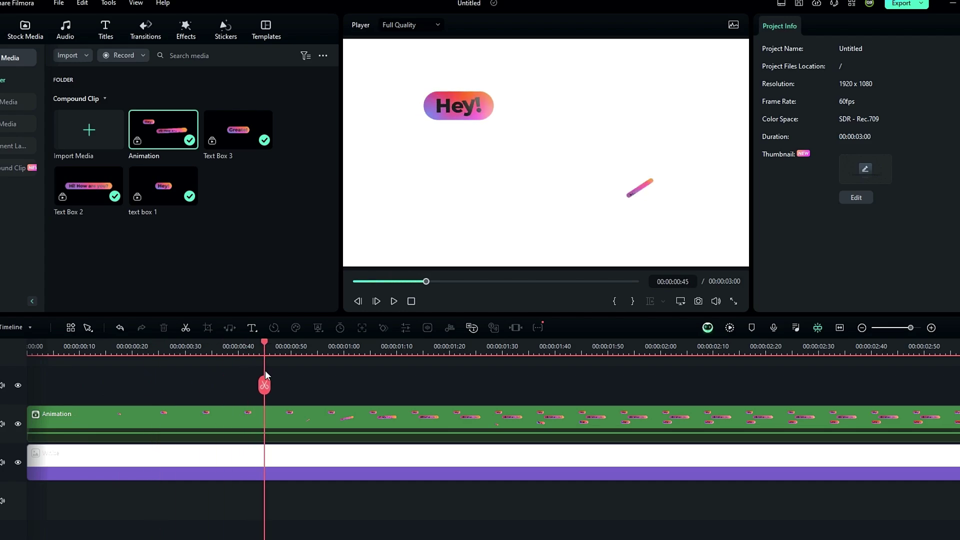
{"action": "left_click", "coordinate": [302, 410]}
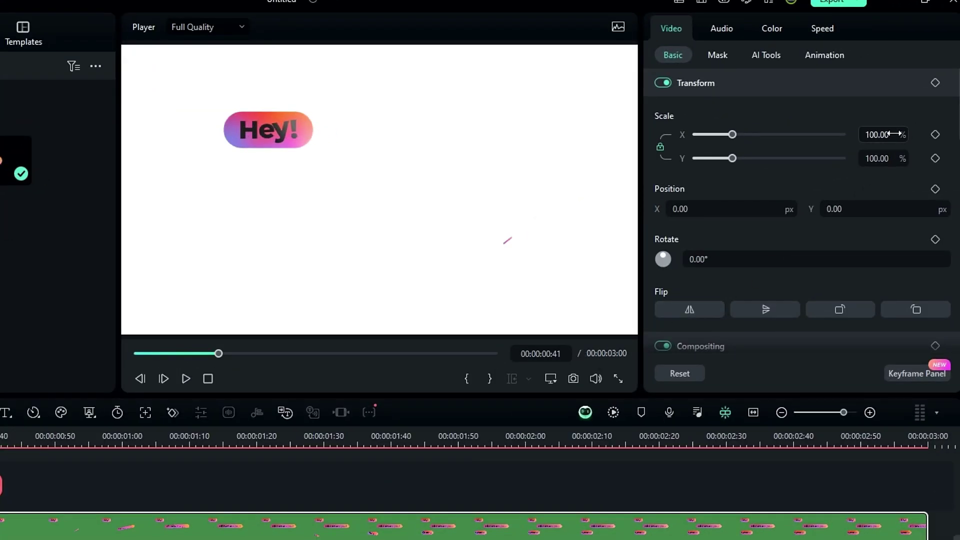
{"action": "left_click", "coordinate": [896, 134]}
{"action": "type", "text": "200"}
{"action": "key", "text": "Return"}
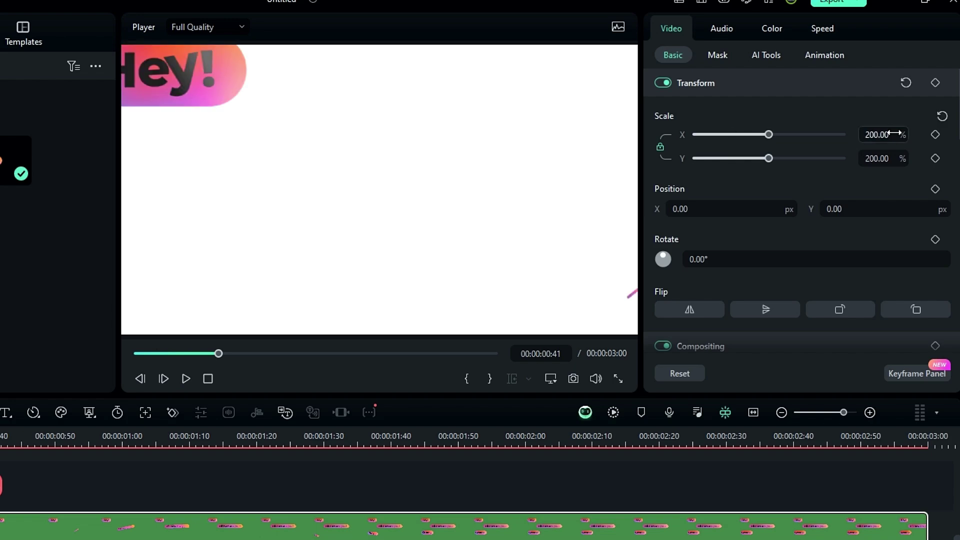
- Center the Hey! bubble by setting the Animation clip's position to X 779.00 and Y -440.00, and keyframe position and scale
{"action": "left_click_drag", "start_coordinate": [681, 208], "coordinate": [709, 208]}
{"action": "left_click_drag", "start_coordinate": [850, 209], "coordinate": [729, 210]}
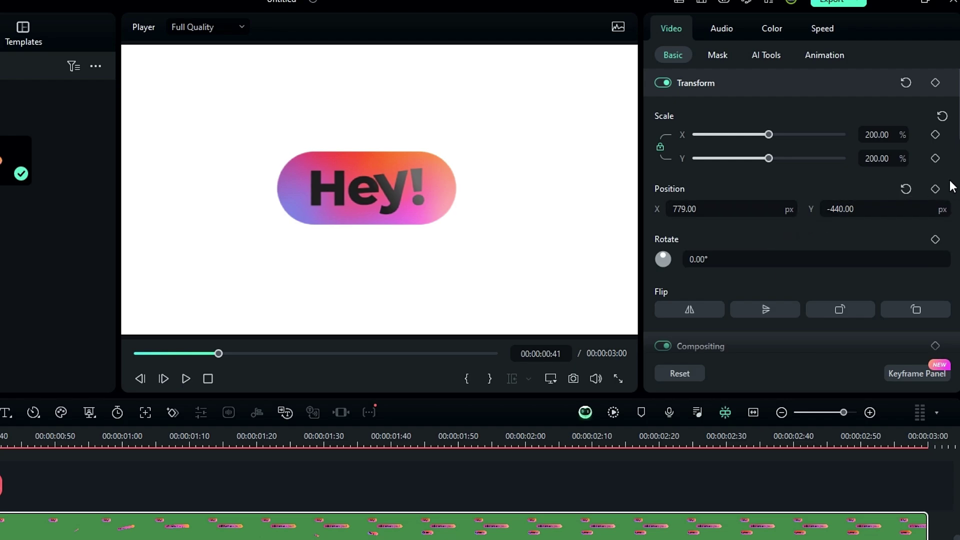
{"action": "left_click", "coordinate": [935, 189]}
{"action": "left_click", "coordinate": [935, 158]}
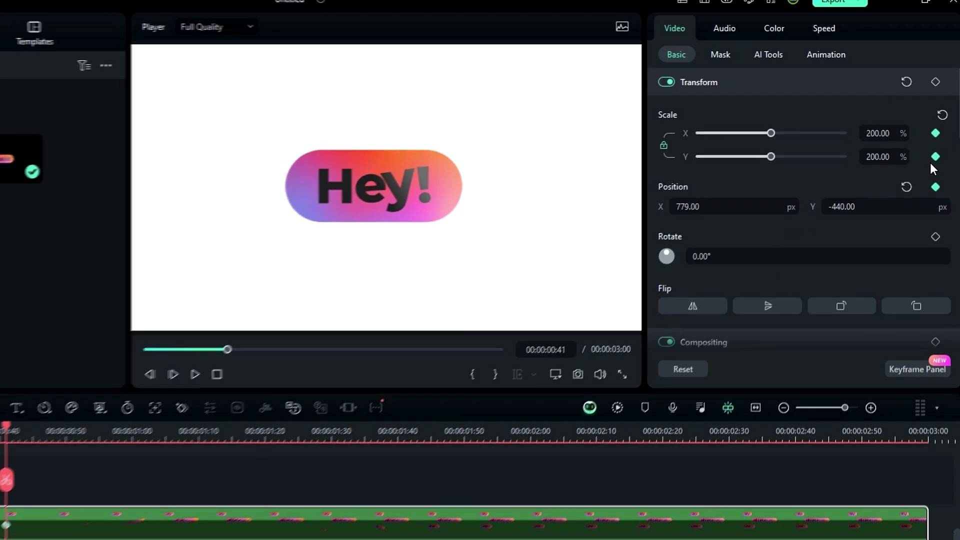
- At 00:00:01:16, keyframe the Animation clip at 120% scale with position X -36.00 and Y -151.00
{"action": "left_click_drag", "start_coordinate": [199, 345], "coordinate": [387, 341]}
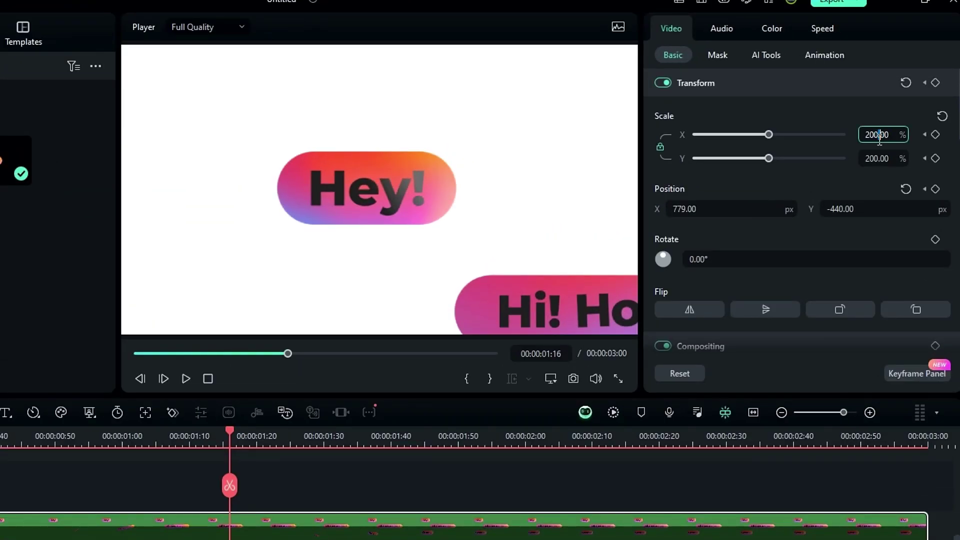
{"action": "left_click", "coordinate": [879, 138]}
{"action": "type", "text": "120"}
{"action": "key", "text": "Return"}
{"action": "left_click_drag", "start_coordinate": [739, 208], "coordinate": [670, 208]}
{"action": "mouse_move", "coordinate": [861, 209]}
{"action": "left_mouse_down"}
{"action": "mouse_move", "coordinate": [903, 209]}
{"action": "mouse_move", "coordinate": [844, 208]}
{"action": "left_mouse_up"}
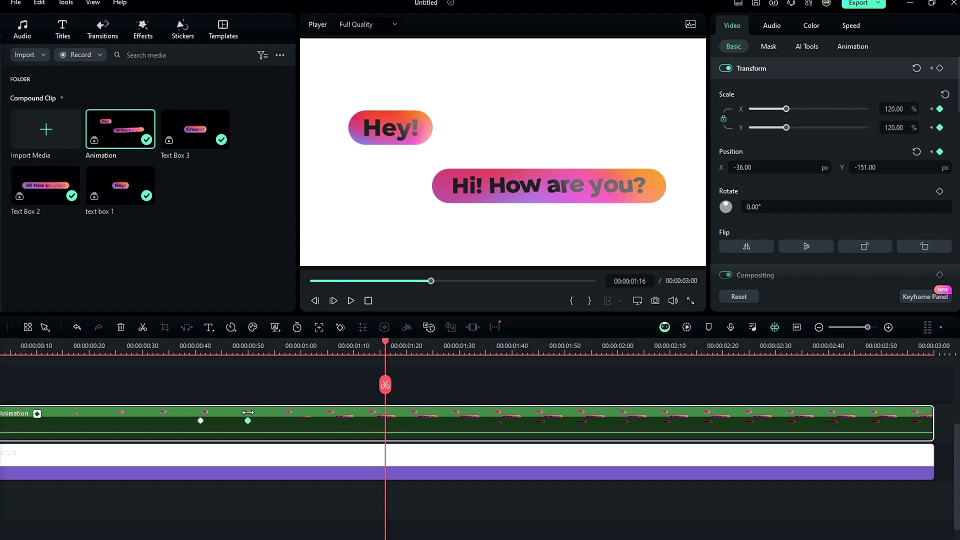
- Place the 120% zoom keyframe at 00:00:00:50, and add matching position and scale keyframes to the Animation clip at 00:00:01:25
{"action": "left_click", "coordinate": [248, 420]}
{"action": "left_click_drag", "start_coordinate": [181, 343], "coordinate": [448, 358]}
{"action": "left_click_drag", "start_coordinate": [422, 347], "coordinate": [432, 350]}
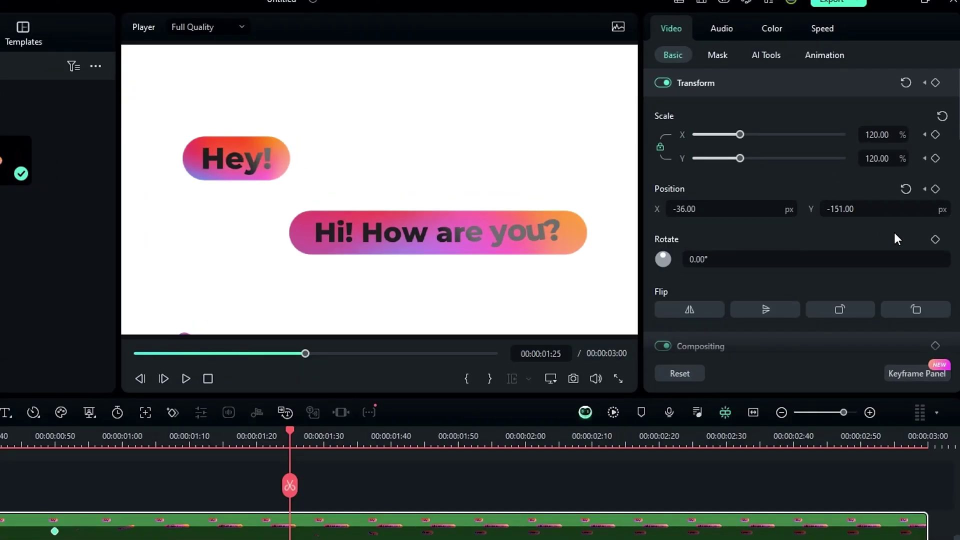
{"action": "left_click", "coordinate": [935, 189]}
{"action": "left_click", "coordinate": [935, 158]}
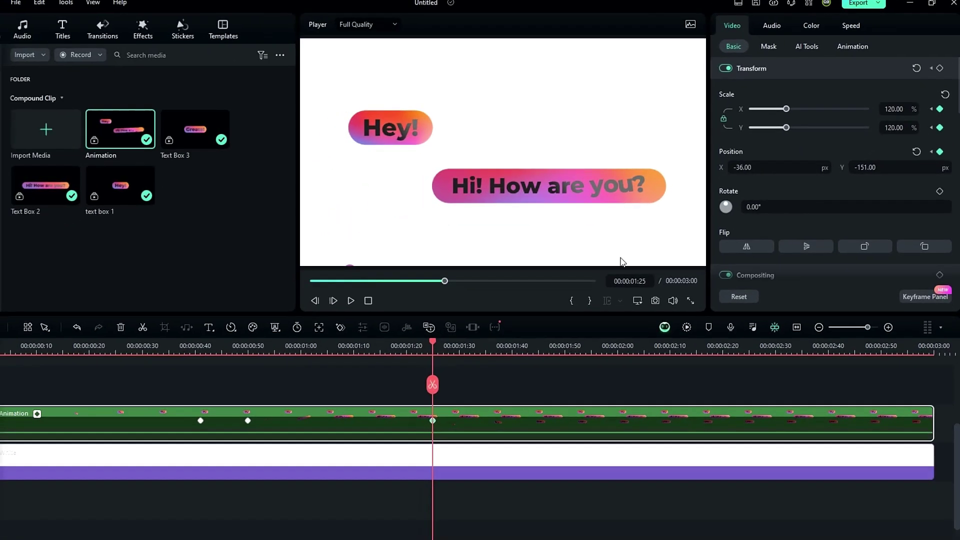
- At 00:00:02:02, reset the Animation clip's scale and reposition it so all three bubbles fit in the frame
{"action": "left_click", "coordinate": [631, 344]}
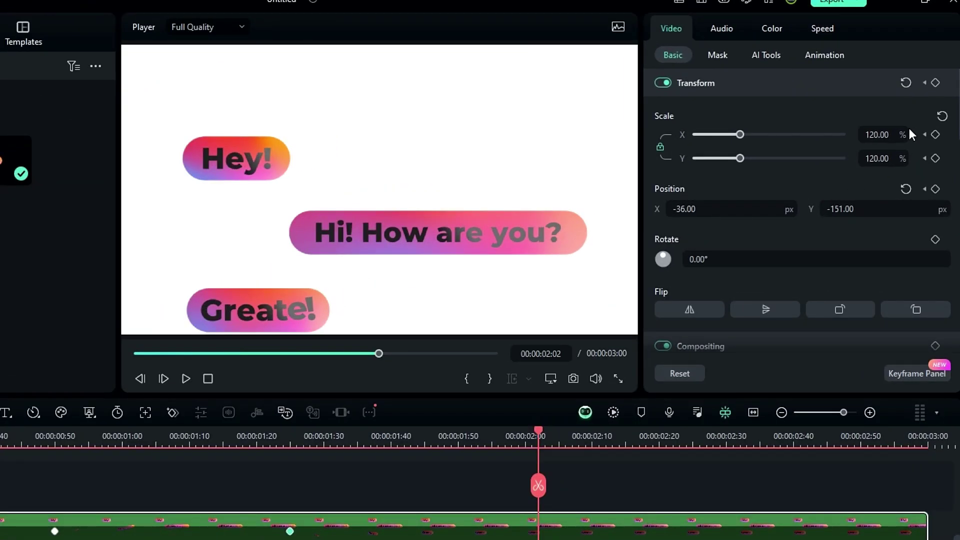
{"action": "left_click", "coordinate": [941, 116]}
{"action": "left_click_drag", "start_coordinate": [843, 209], "coordinate": [914, 209]}
{"action": "left_click_drag", "start_coordinate": [724, 209], "coordinate": [730, 208]}
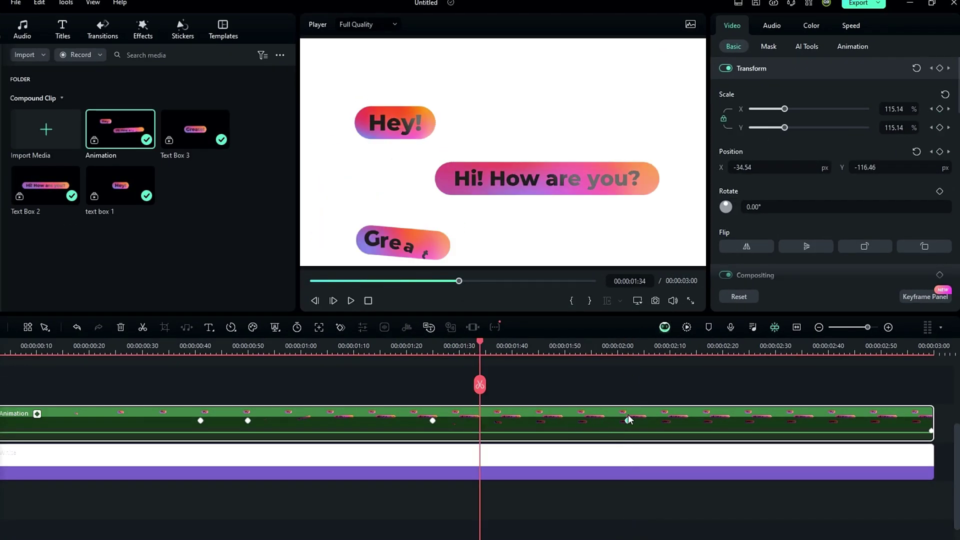
- Move the Animation clip's last zoom-out keyframe earlier to about 00:00:01:37, and scrub through the movement
{"action": "left_click_drag", "start_coordinate": [597, 410], "coordinate": [489, 400]}
{"action": "left_click_drag", "start_coordinate": [489, 353], "coordinate": [655, 349]}
{"action": "left_click_drag", "start_coordinate": [523, 364], "coordinate": [487, 385]}
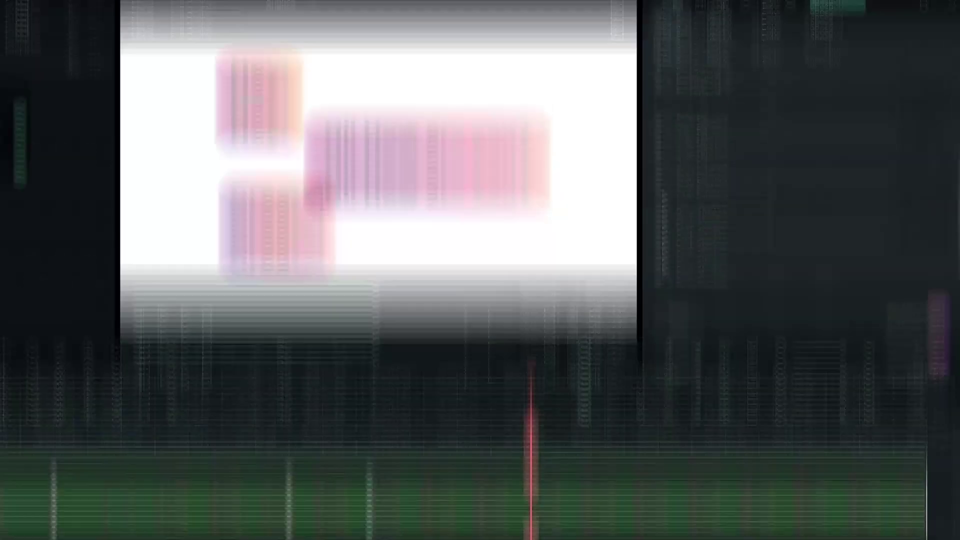
- Enable a drop shadow on the Animation clip and set its angle to 150°
{"action": "left_click", "coordinate": [662, 277]}
{"action": "scroll", "coordinate": [675, 257], "scroll_direction": "down", "scroll_amount": 3}
{"action": "scroll", "coordinate": [675, 256], "scroll_direction": "down", "scroll_amount": 1}
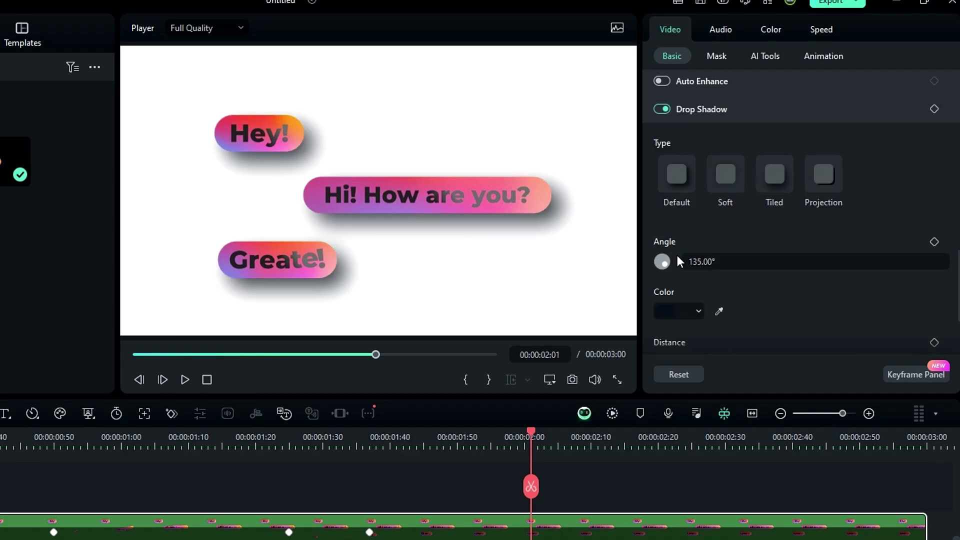
{"action": "double_click", "coordinate": [704, 261]}
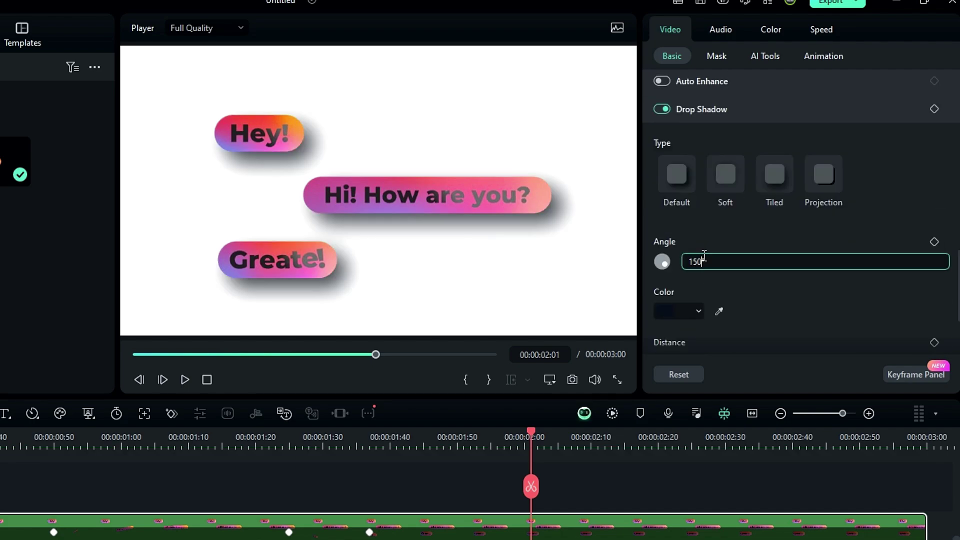
{"action": "key", "text": "Return"}
- Set the drop shadow's color to black and its opacity to 60%
{"action": "scroll", "coordinate": [702, 256], "scroll_direction": "down", "scroll_amount": 2}
{"action": "left_click", "coordinate": [695, 229]}
{"action": "left_click", "coordinate": [667, 317]}
{"action": "scroll", "coordinate": [822, 263], "scroll_direction": "down", "scroll_amount": 1}
{"action": "double_click", "coordinate": [911, 332]}
{"action": "type", "text": "60"}
{"action": "key", "text": "Return"}
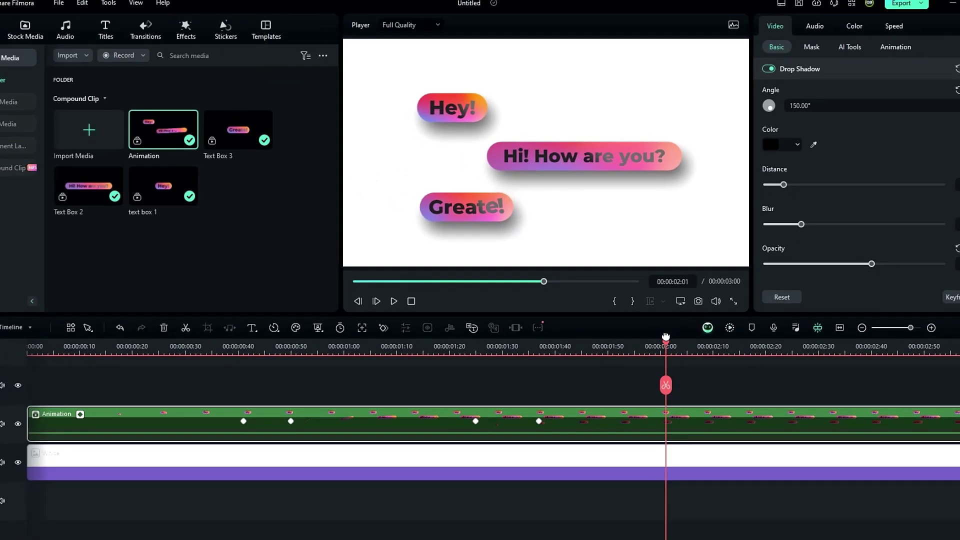
- Render the timeline preview and play the finished chat animation from the start
{"action": "left_click_drag", "start_coordinate": [666, 337], "coordinate": [472, 350]}
{"action": "key", "text": "Return"}
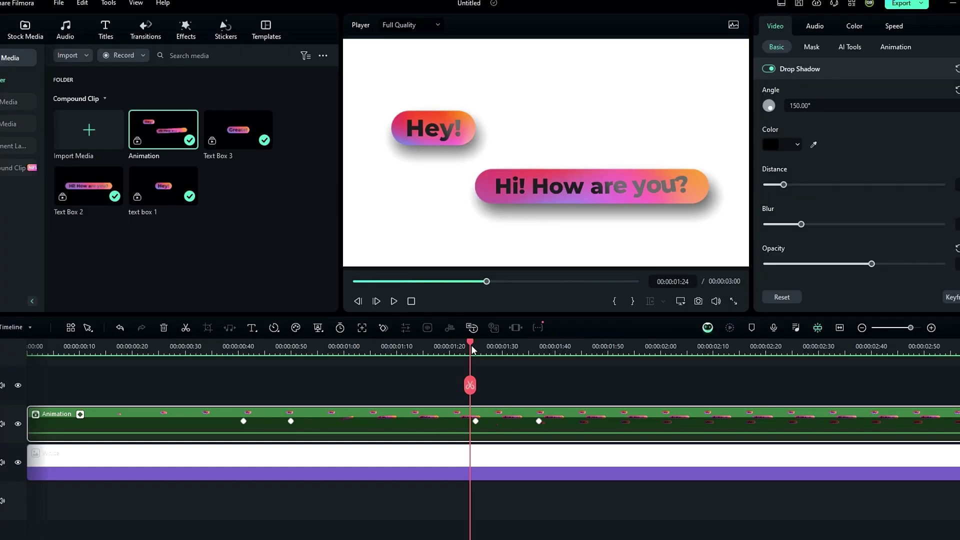
{"action": "left_click_drag", "start_coordinate": [472, 349], "coordinate": [28, 350]}
{"action": "key", "text": "space"}
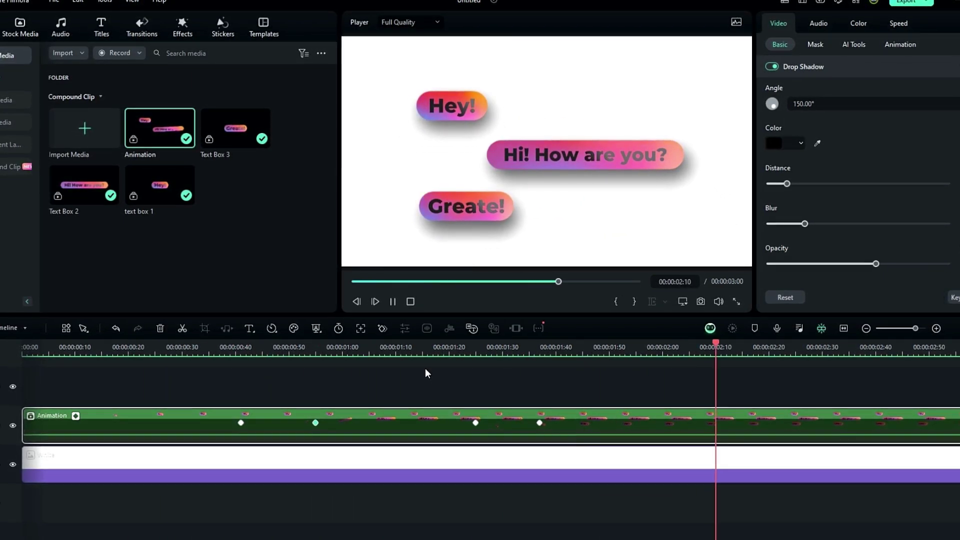
{"action": "key", "text": "space"}
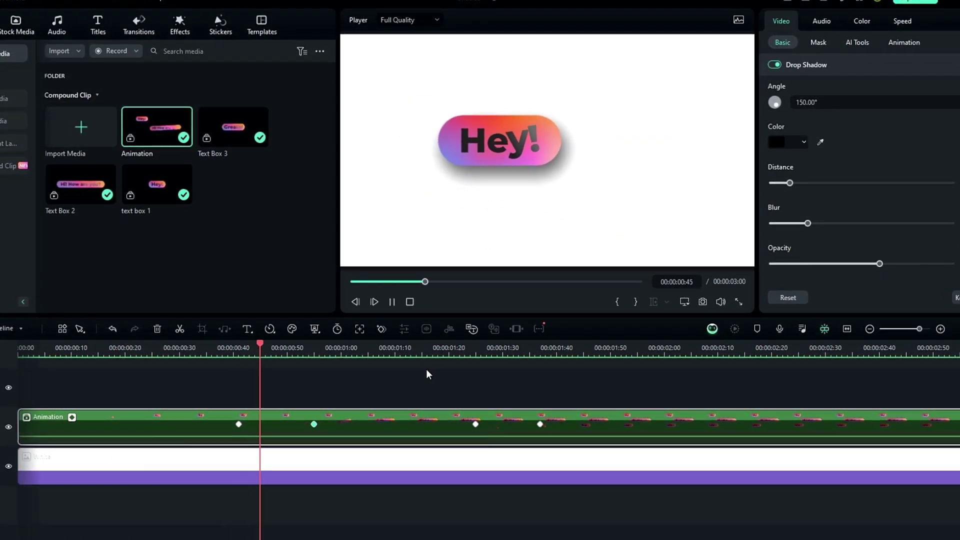